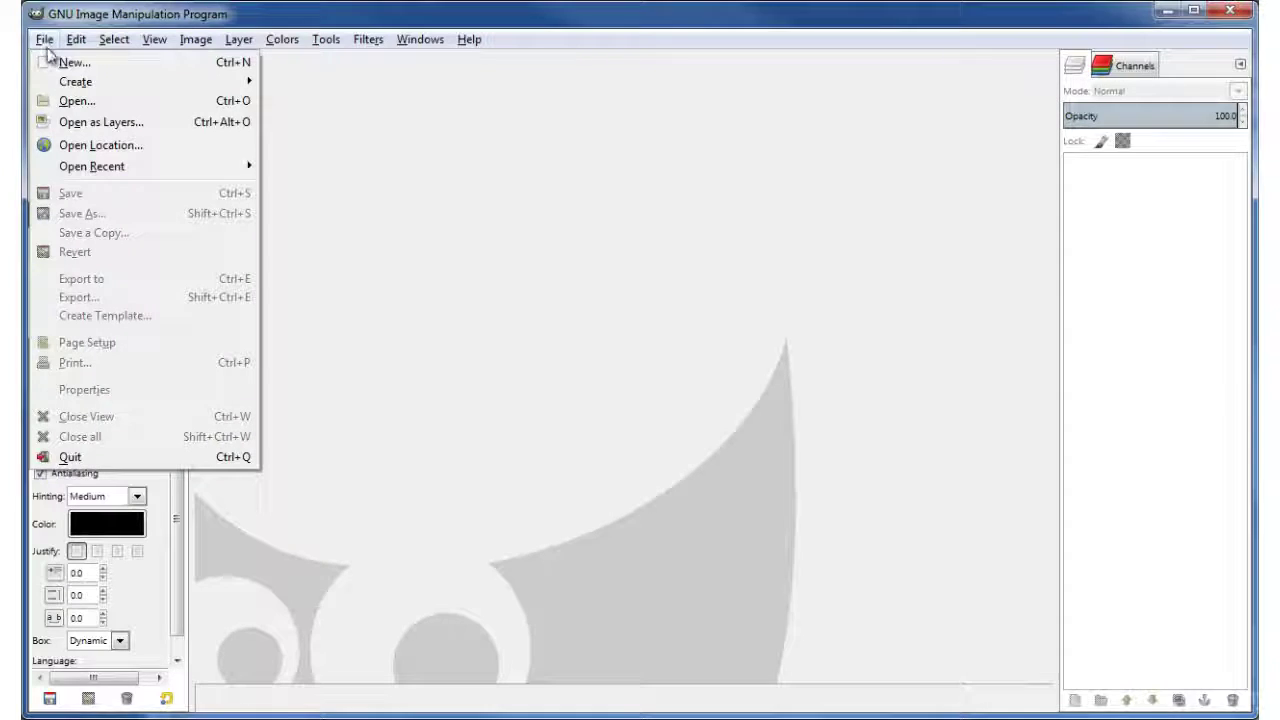
# Create a new blank image 1000 px wide and 550 px high.
pyautogui.click(60, 62)
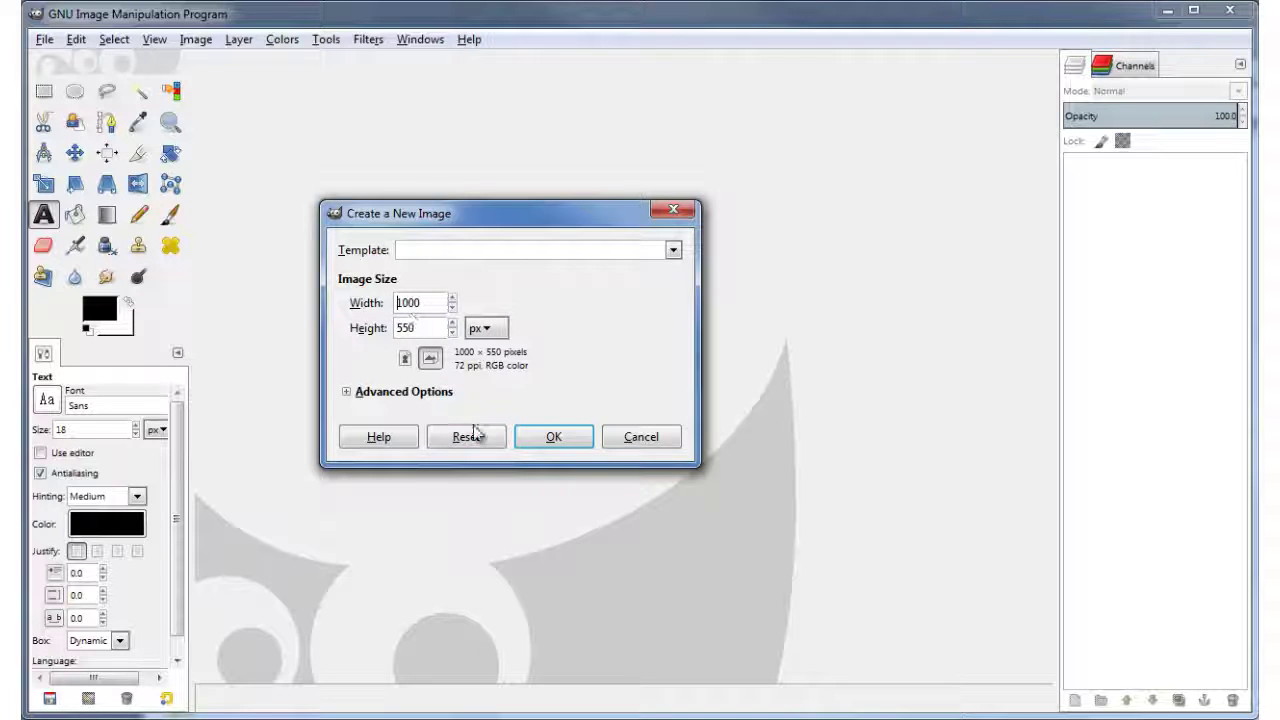
pyautogui.click(554, 440)
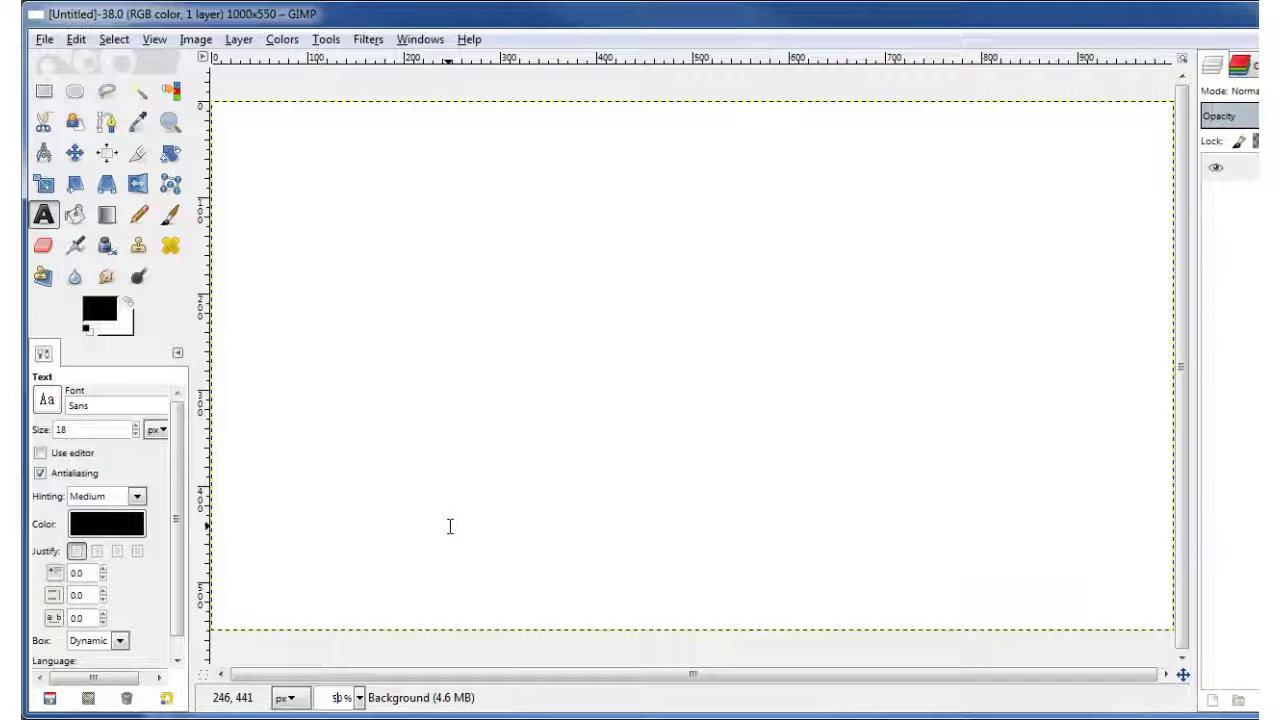
pyautogui.press('-')
pyautogui.press('-')
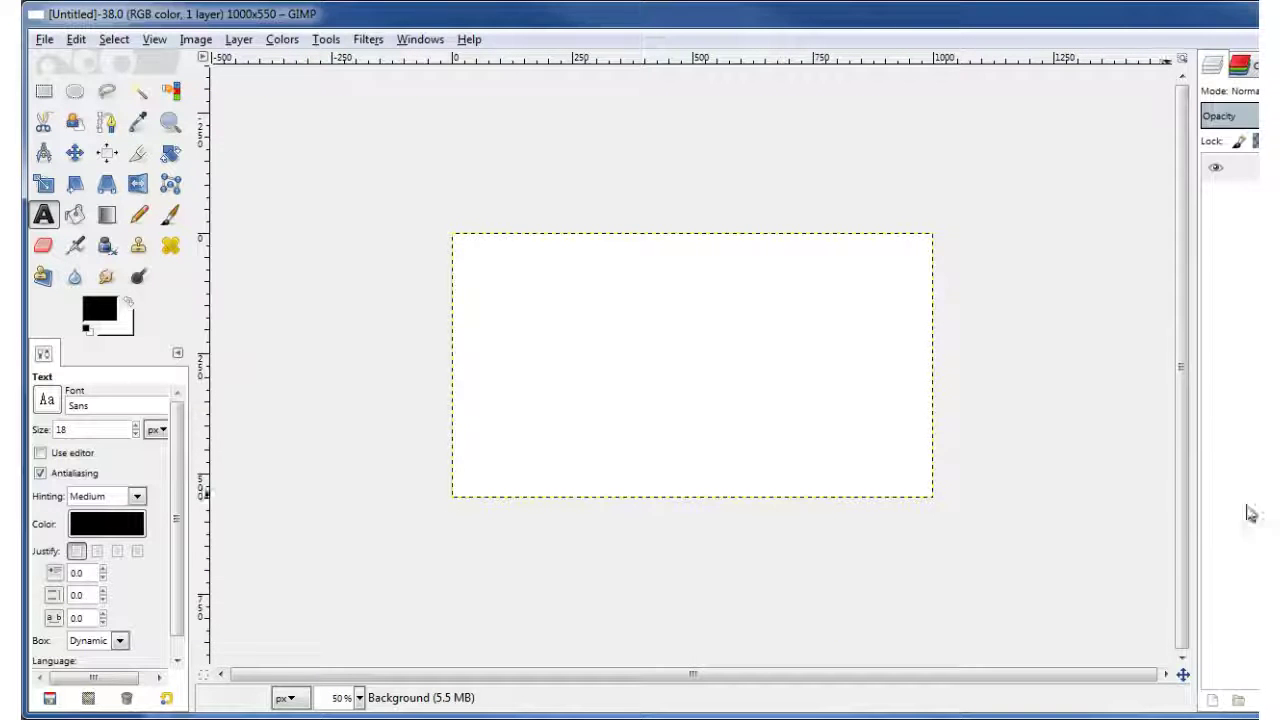
pyautogui.moveTo(1279, 563); pyautogui.dragTo(1253, 563)
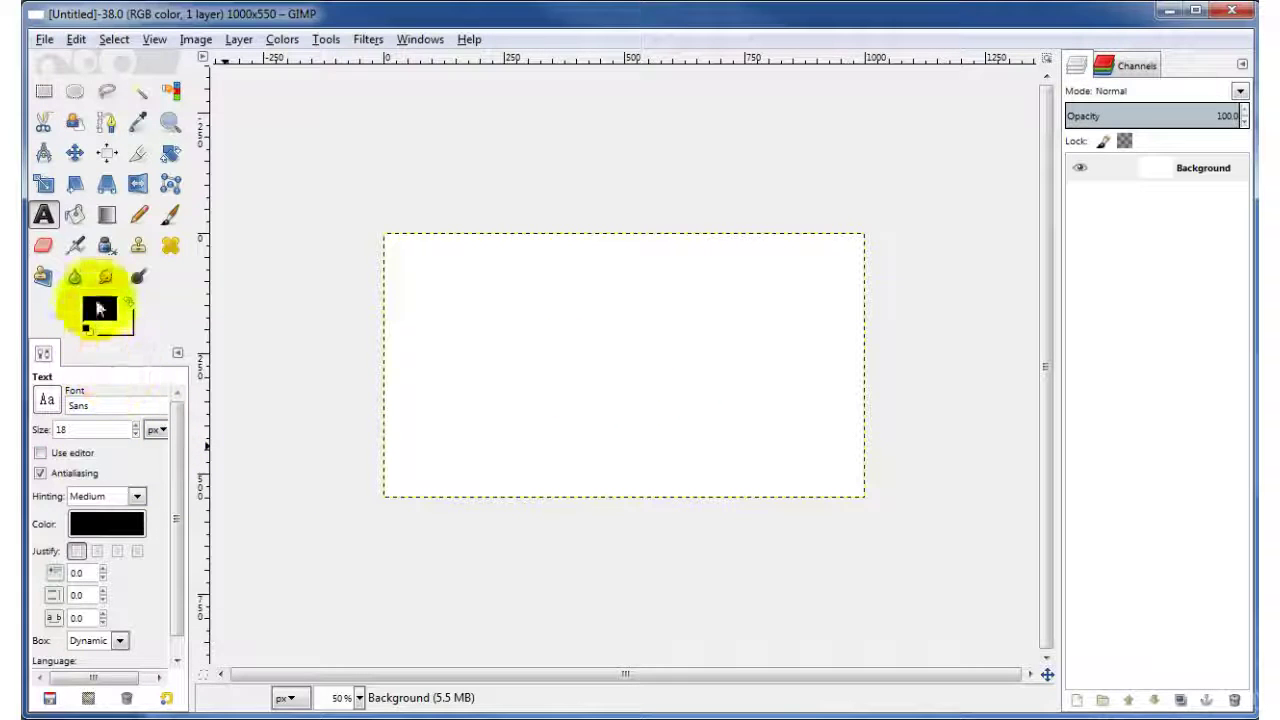
# Fill the Background layer with the black foreground color using Bucket Fill.
pyautogui.click(75, 215)
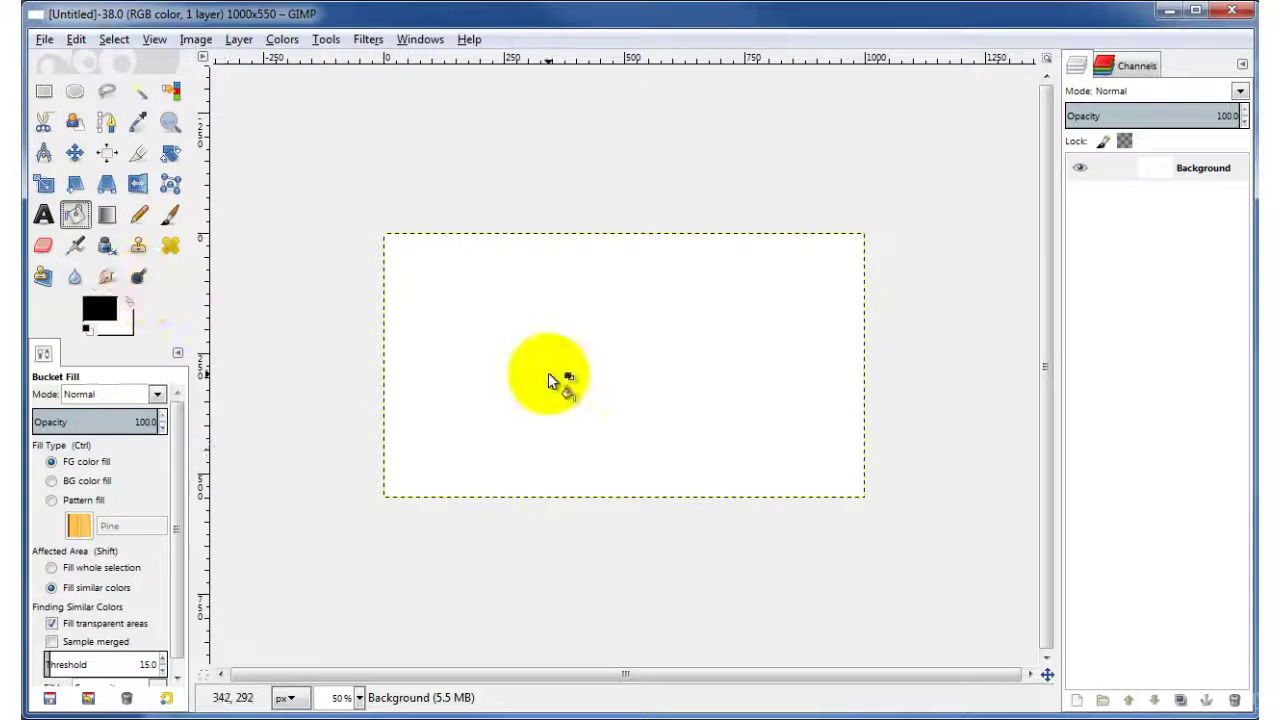
pyautogui.click(1222, 178)
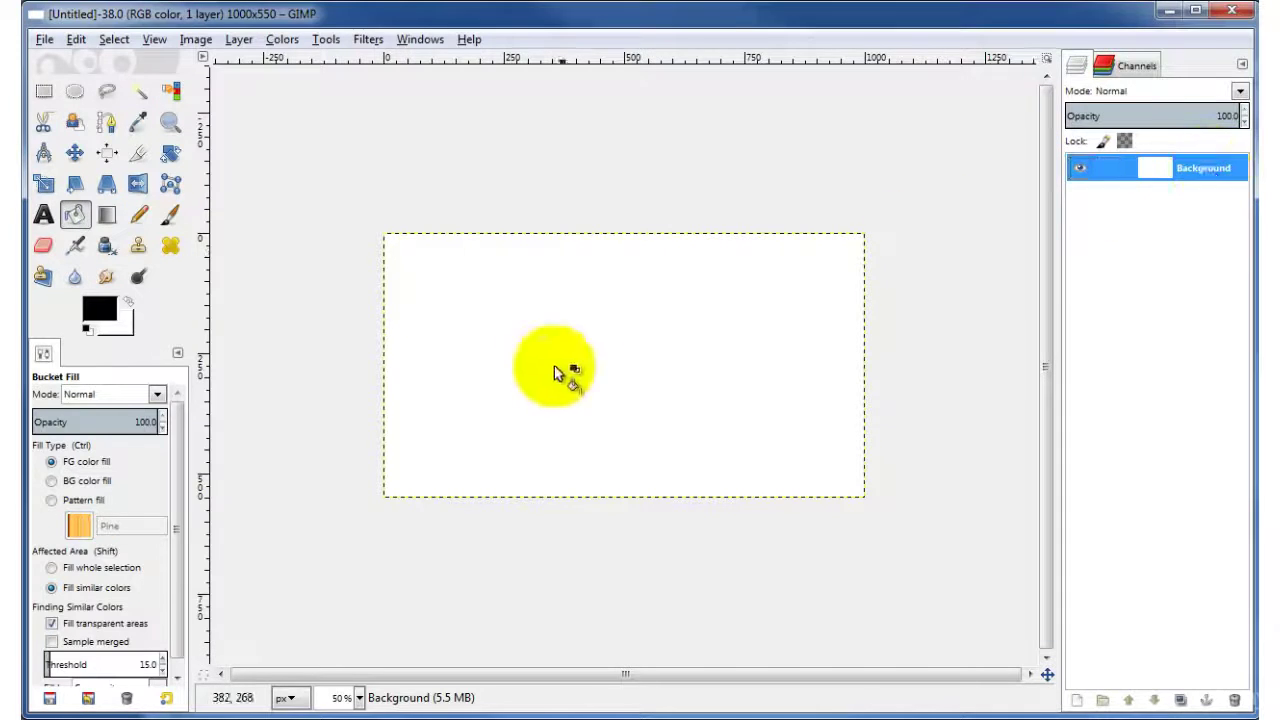
pyautogui.click(540, 380)
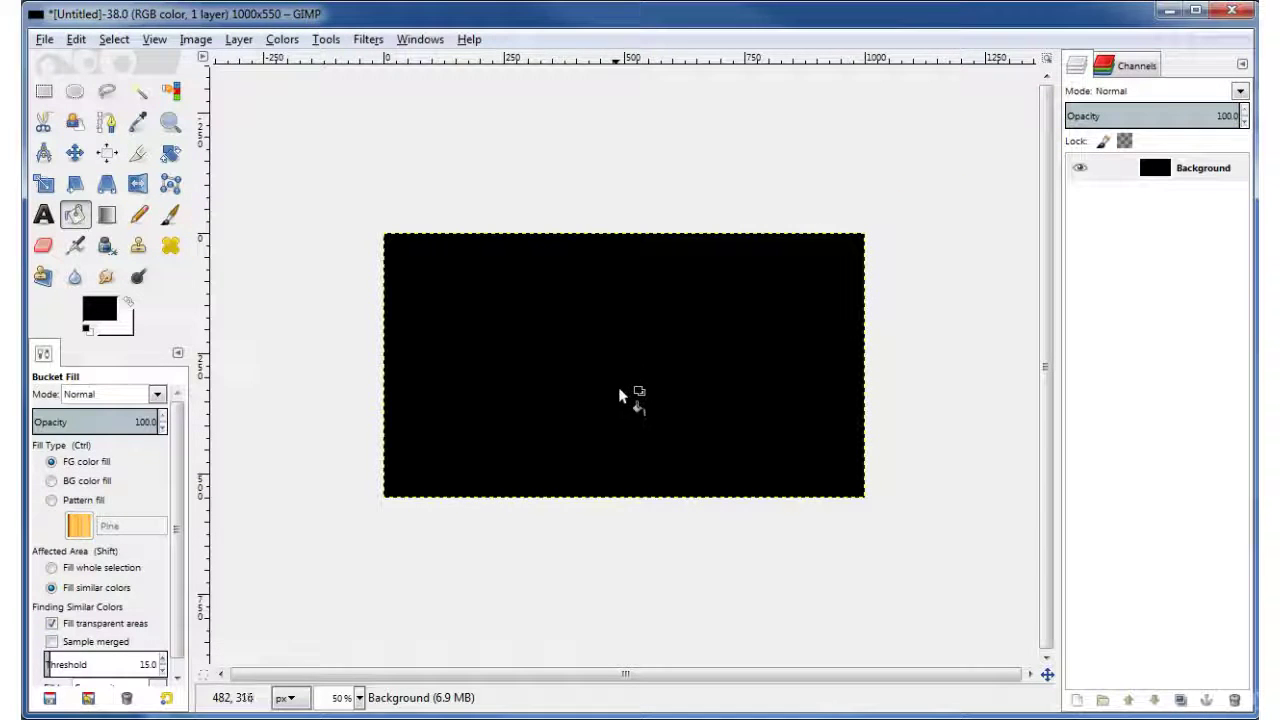
# Set the Text tool's color to bright red, fb0101.
pyautogui.click(43, 218)
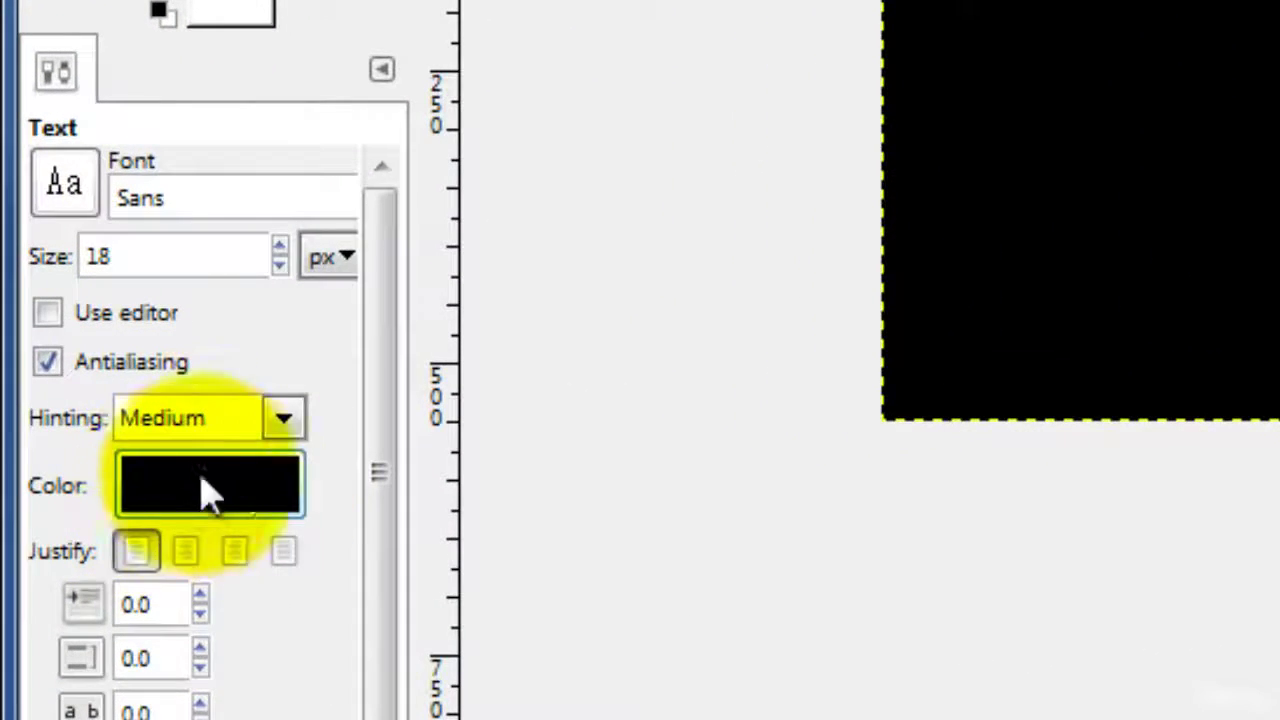
pyautogui.click(171, 500)
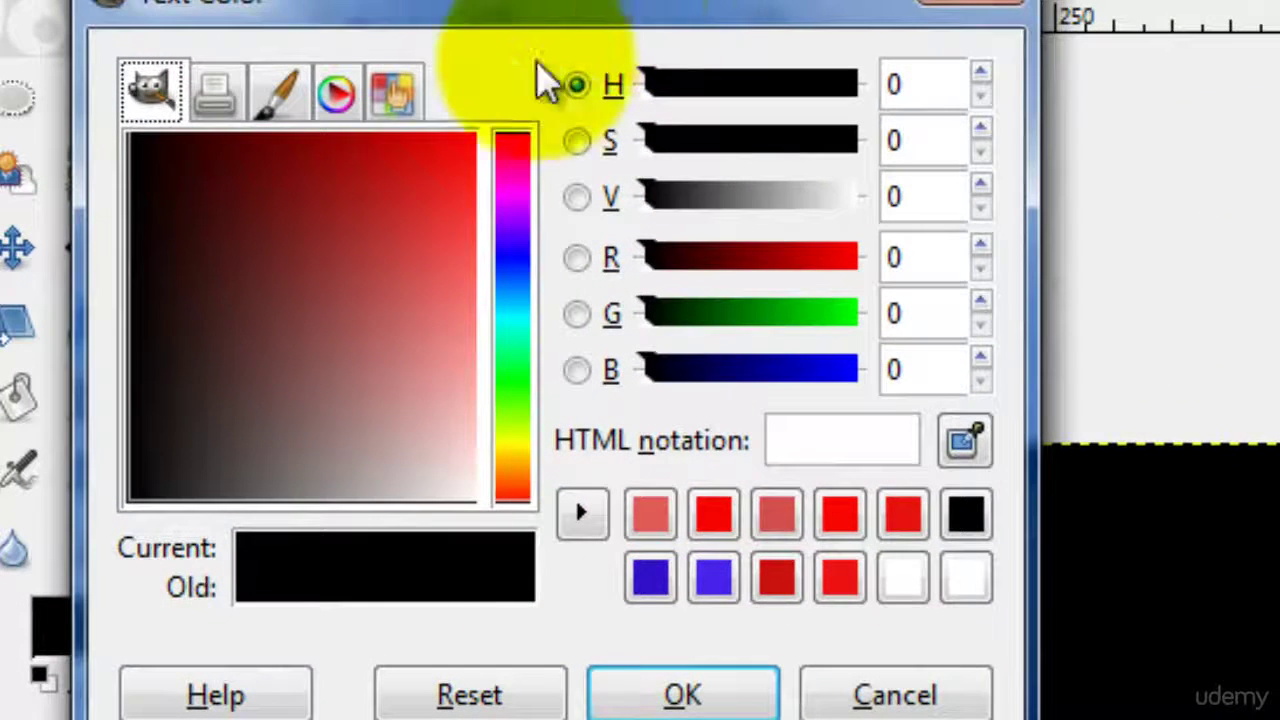
pyautogui.click(463, 145)
pyautogui.moveTo(468, 152); pyautogui.dragTo(474, 153)
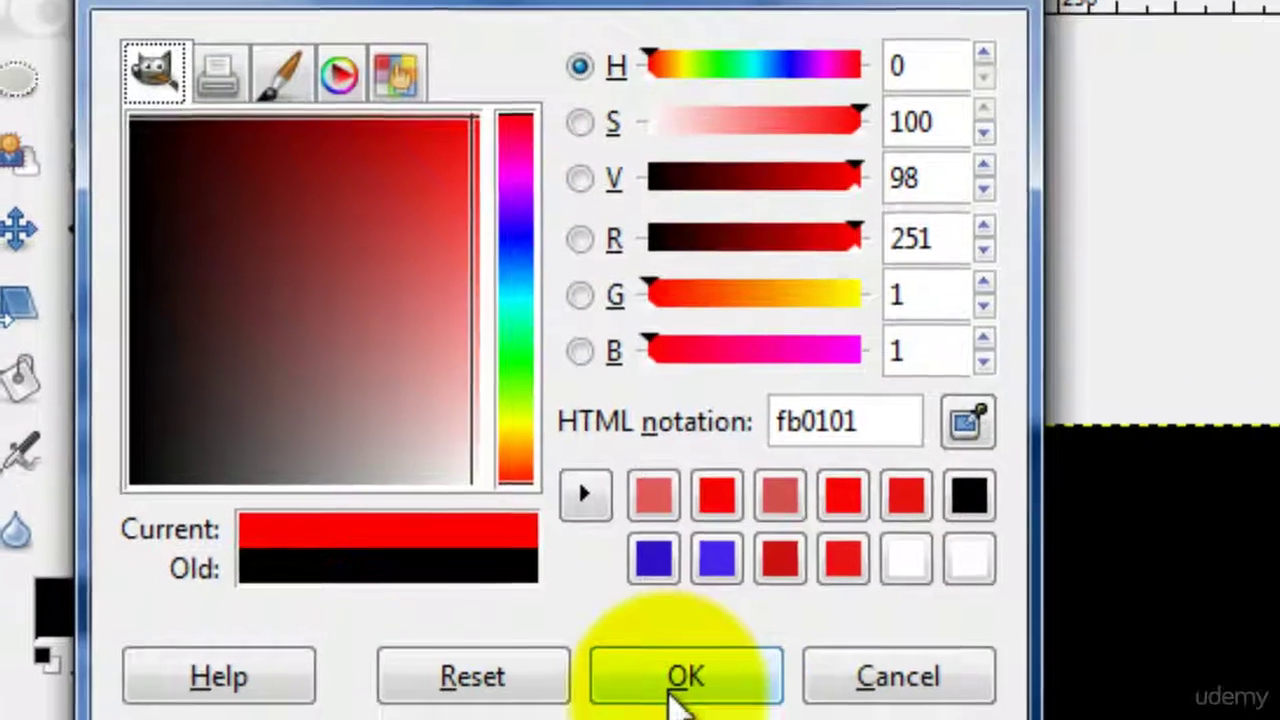
pyautogui.click(676, 695)
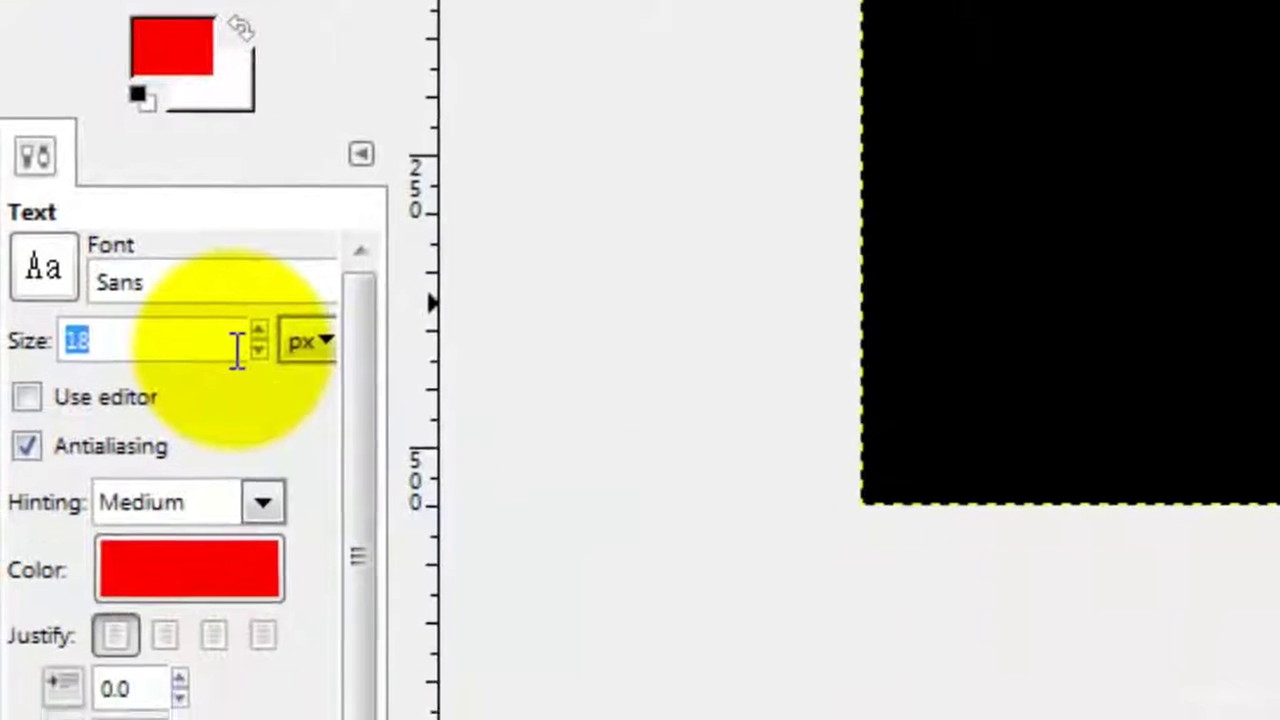
# Set the text size to 100 px and the font to Sans Bold.
pyautogui.write('100')
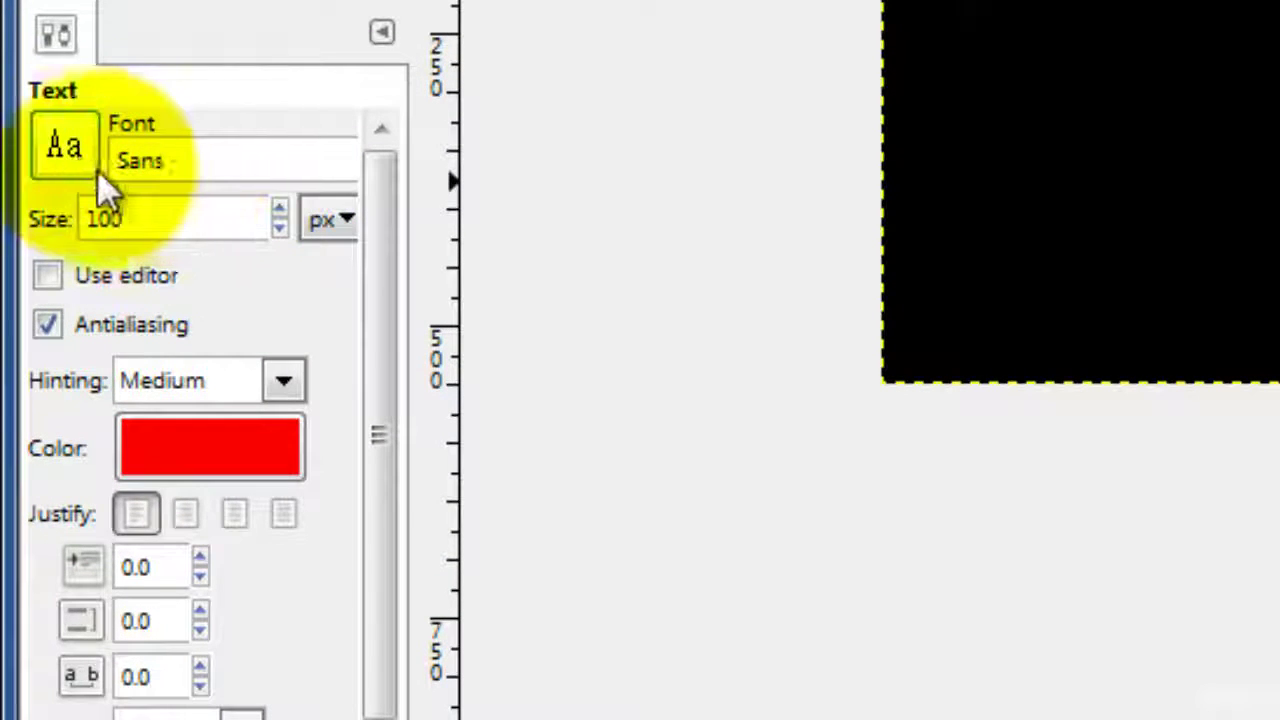
pyautogui.click(60, 150)
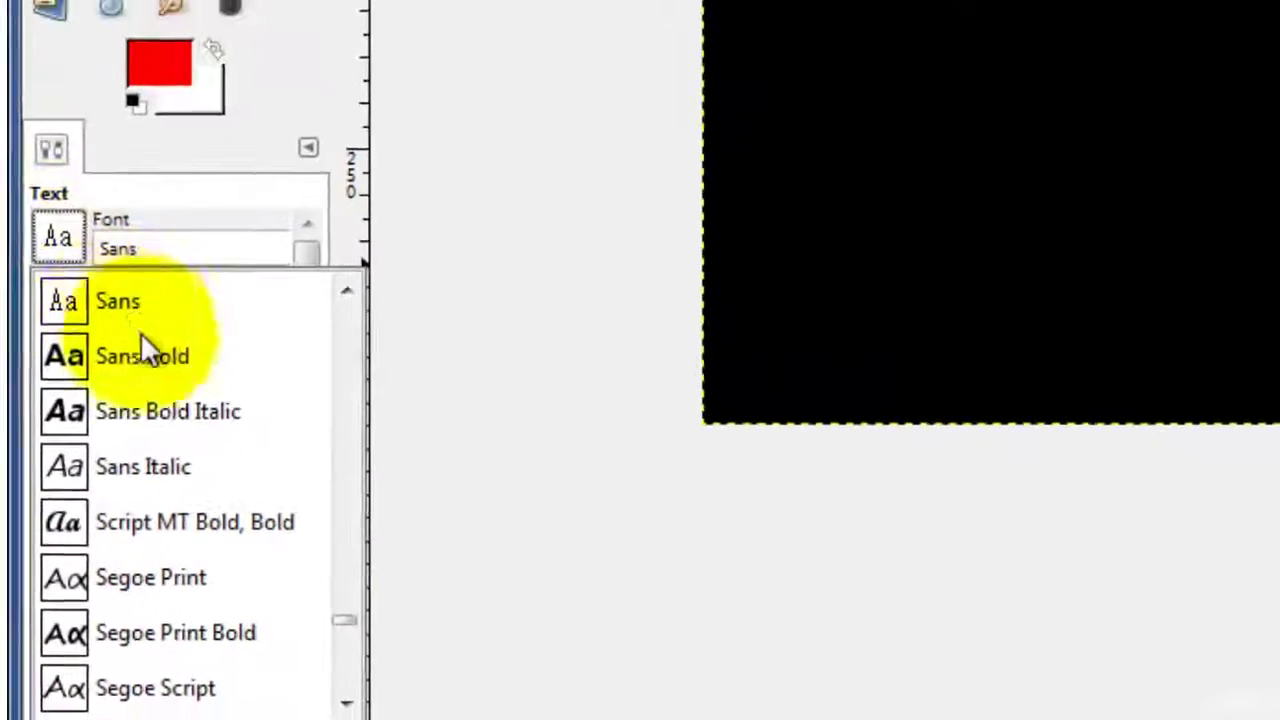
pyautogui.click(140, 290)
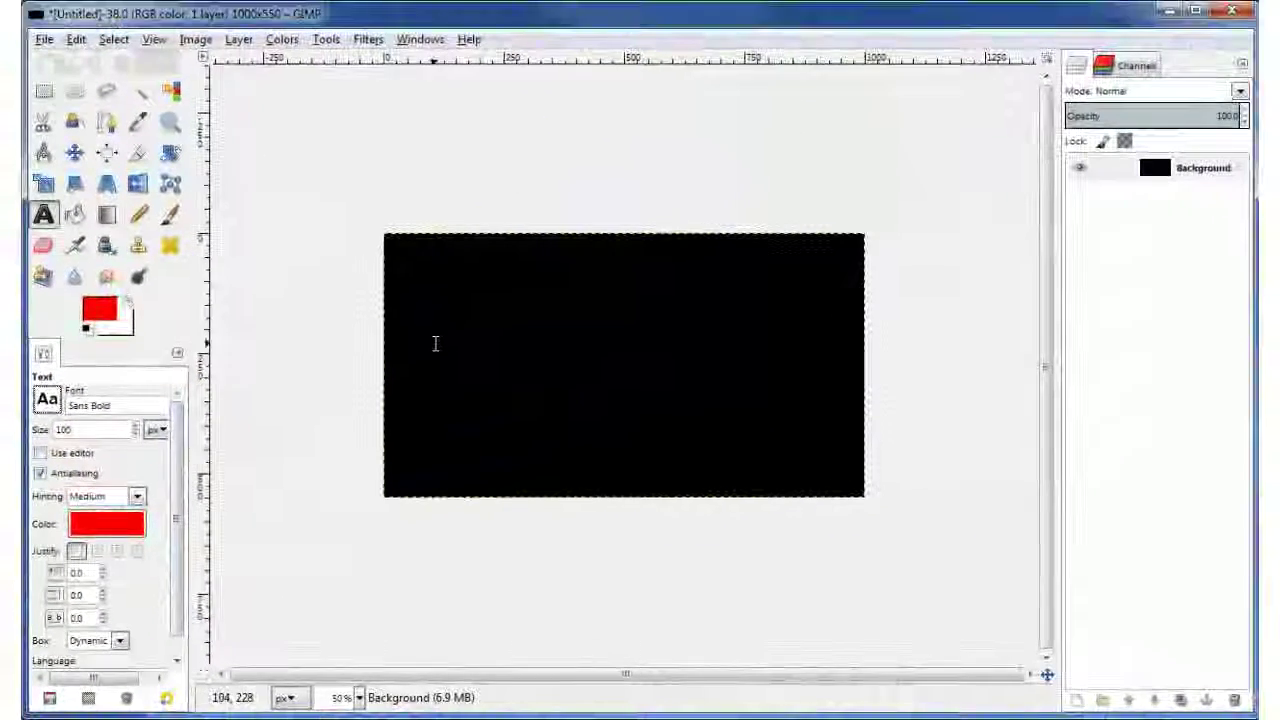
# Add the text "My Videos" on the black canvas and move it near the canvas's upper-left corner.
pyautogui.click(565, 255)
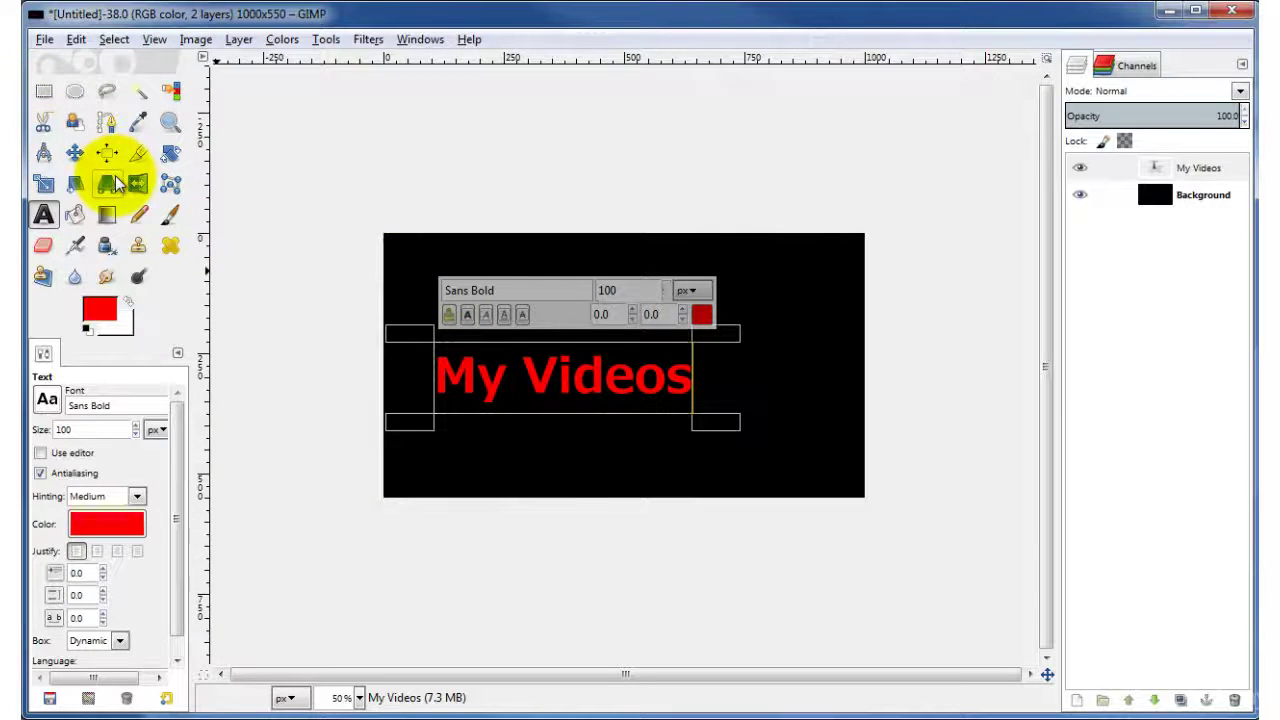
pyautogui.click(76, 153)
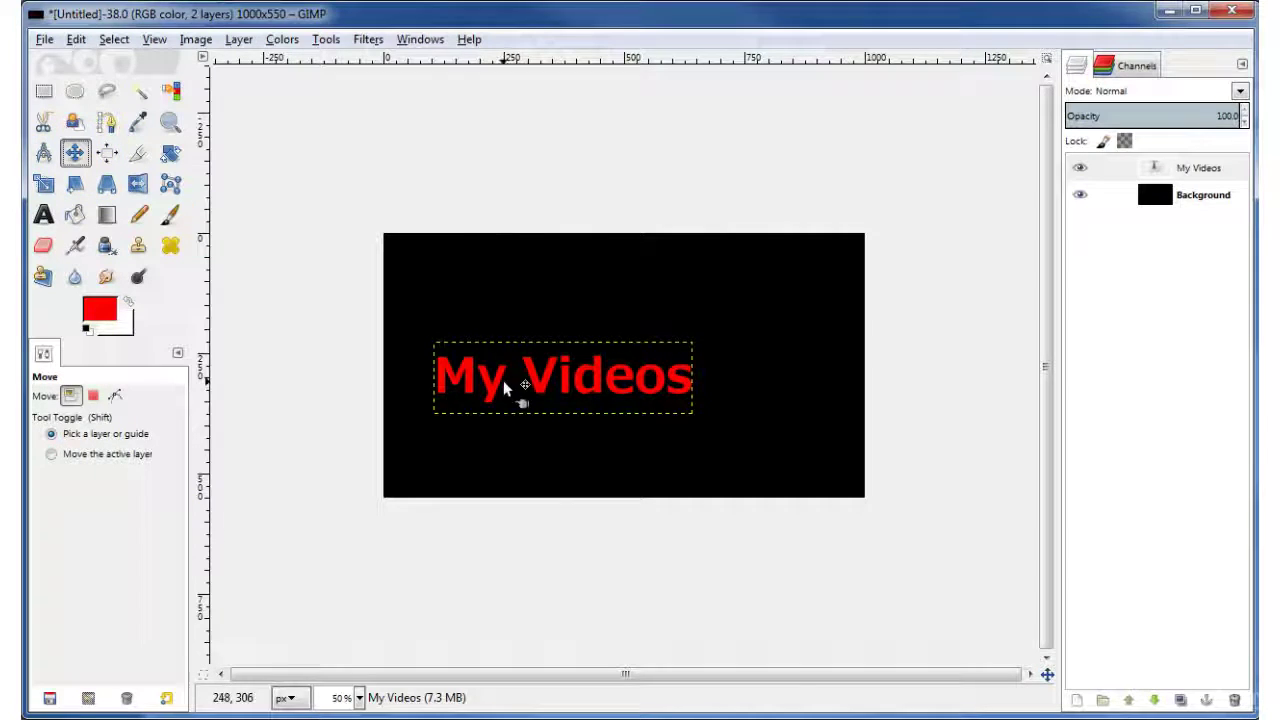
pyautogui.click(1205, 168)
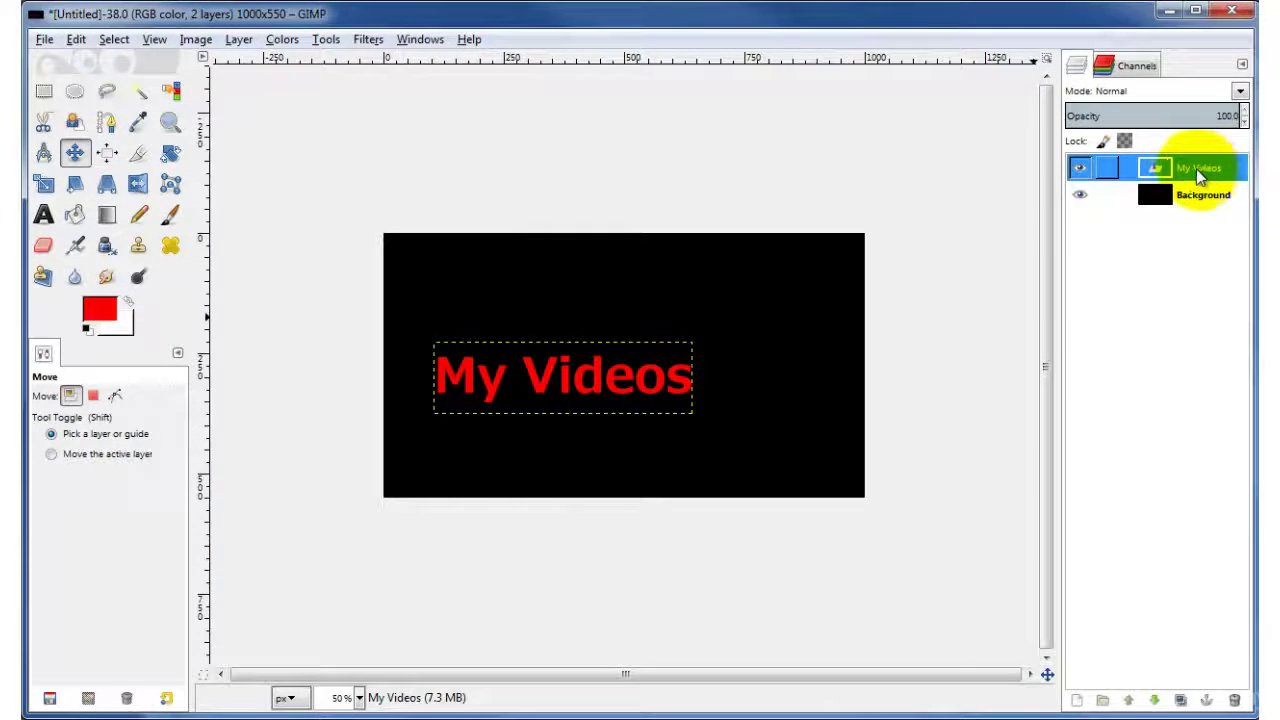
pyautogui.moveTo(471, 345); pyautogui.dragTo(442, 264)
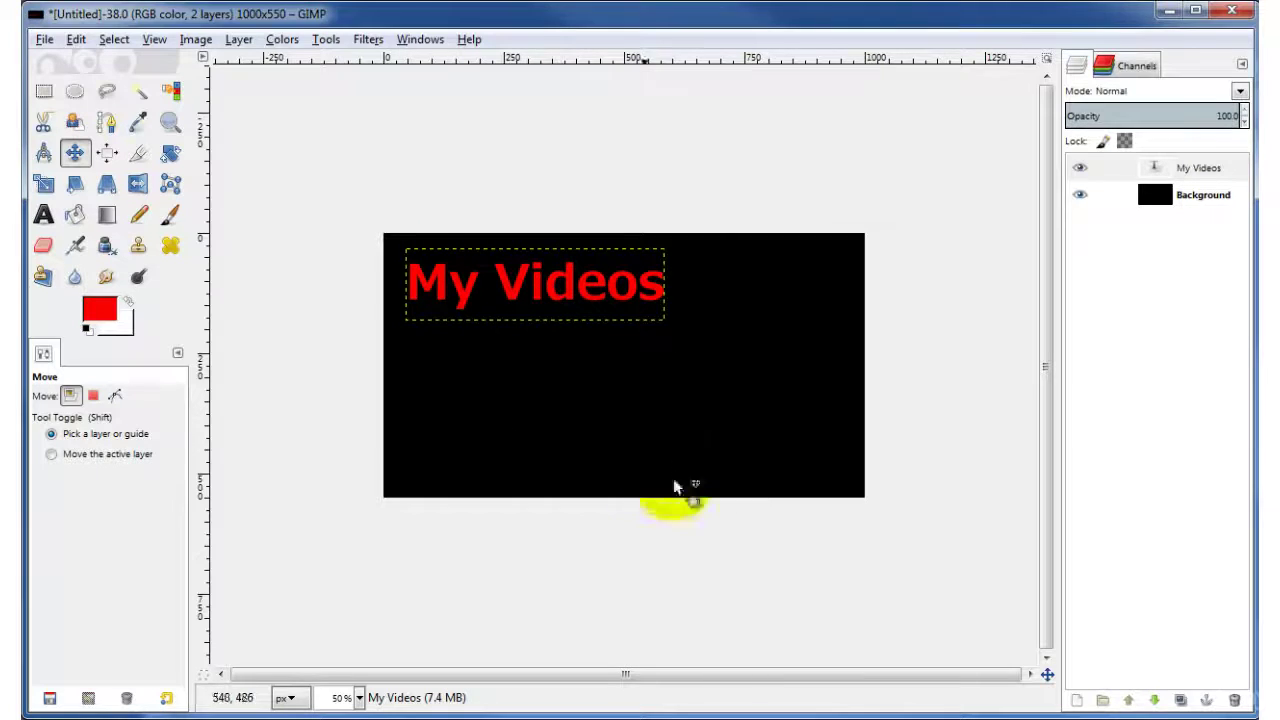
# Create a selection from the My Videos text layer with Alpha to Selection.
pyautogui.rightClick(1190, 172)
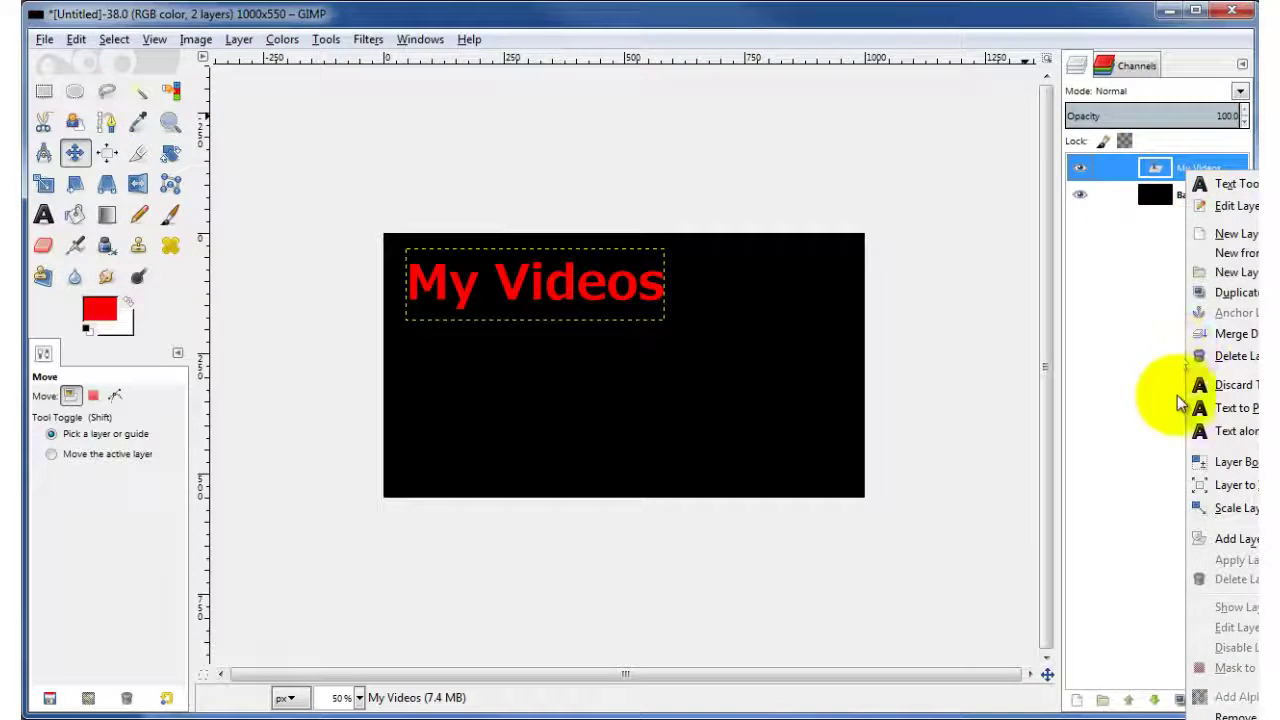
pyautogui.click(1205, 705)
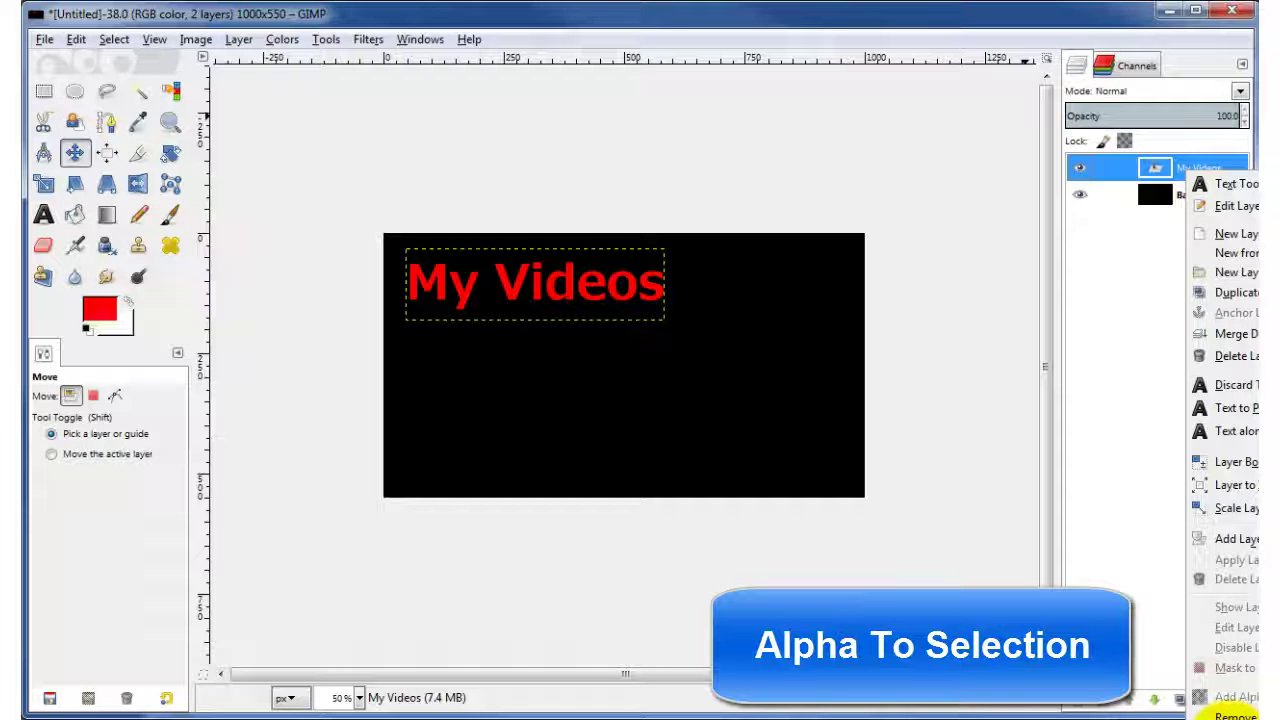
pyautogui.click(1222, 712)
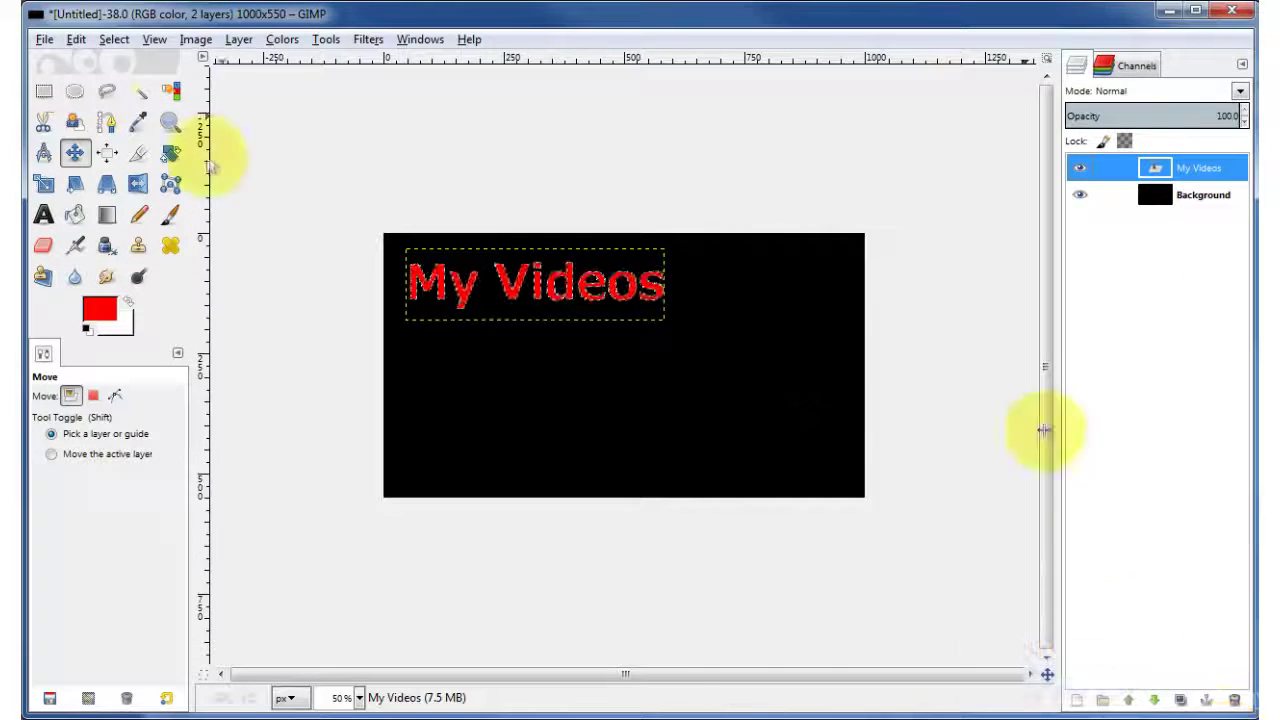
# Convert the letter selection into a border selection of 5 px, without feathering.
pyautogui.click(113, 42)
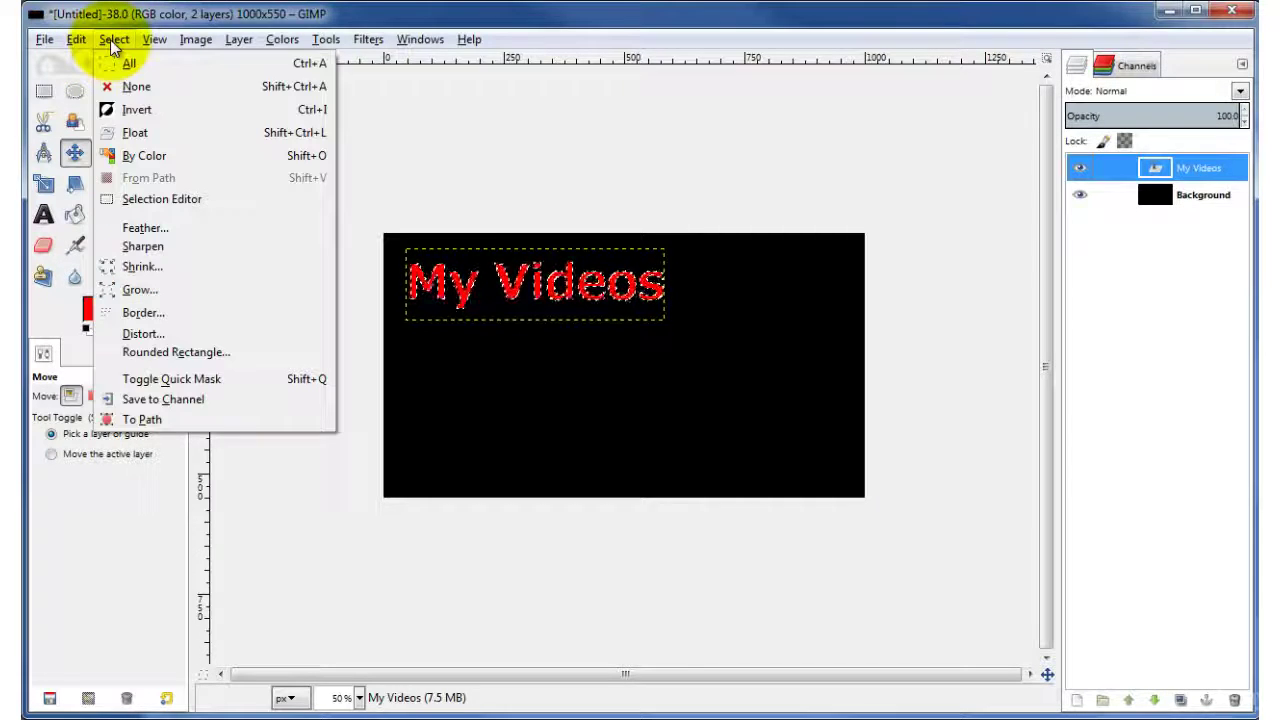
pyautogui.click(133, 315)
pyautogui.moveTo(78, 123); pyautogui.dragTo(286, 100)
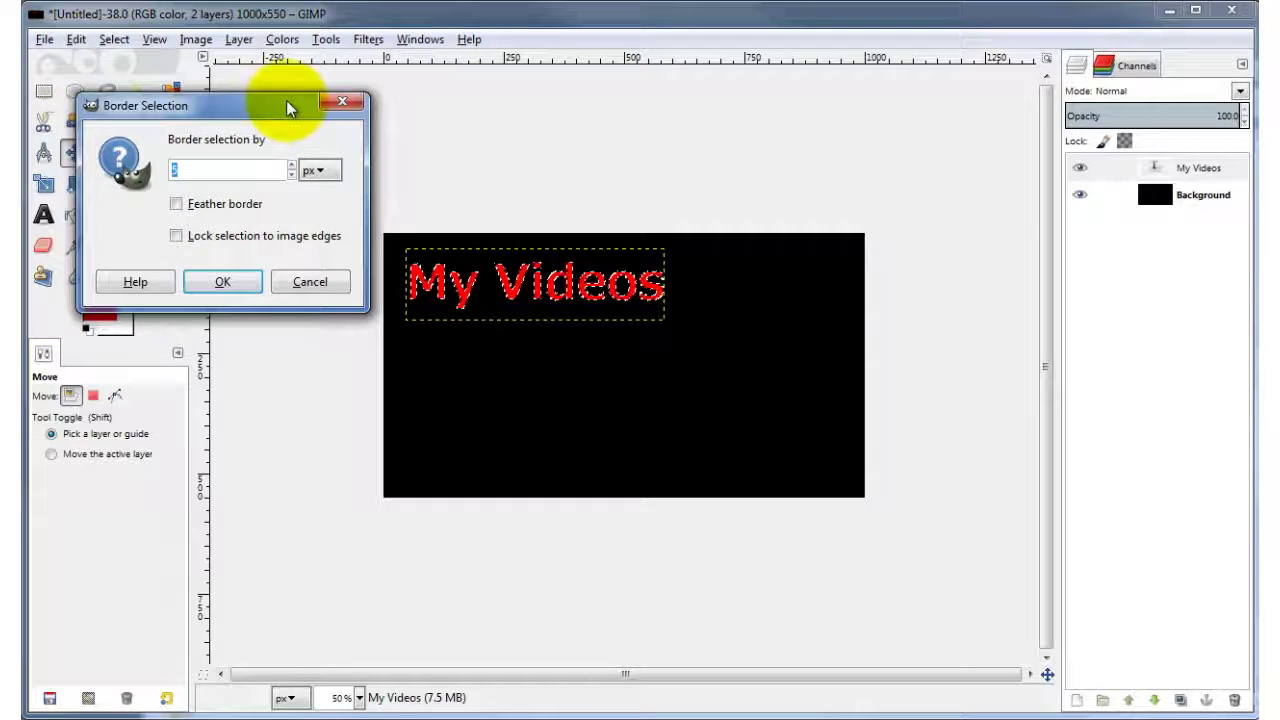
pyautogui.click(221, 281)
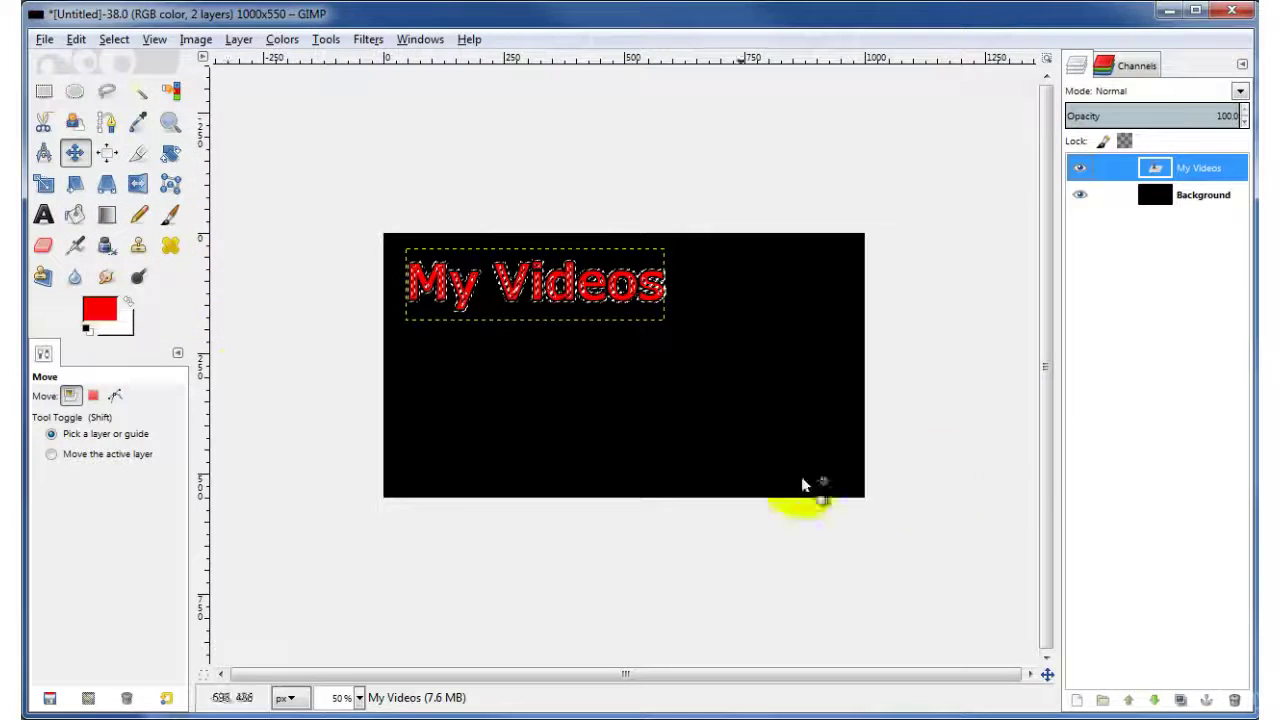
# Add a new 1000 × 550 px layer with Transparency fill and hide the My Videos text layer.
pyautogui.click(1076, 700)
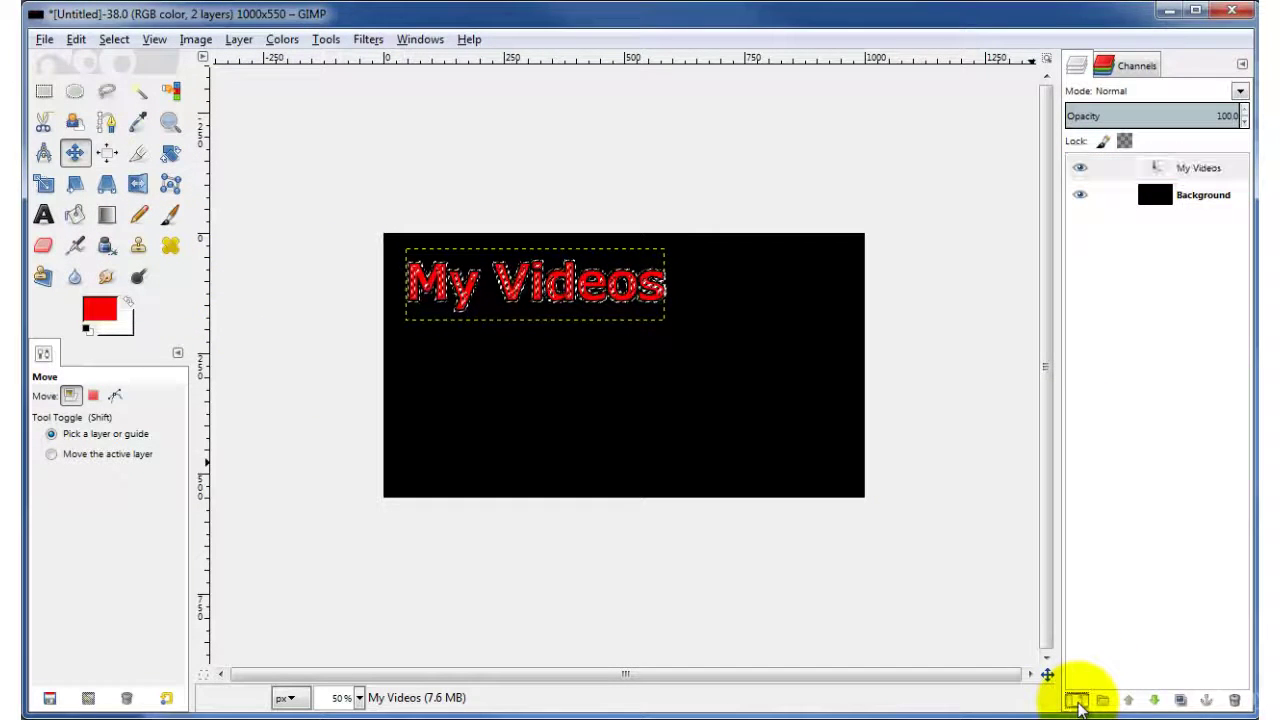
pyautogui.moveTo(86, 150); pyautogui.dragTo(287, 75)
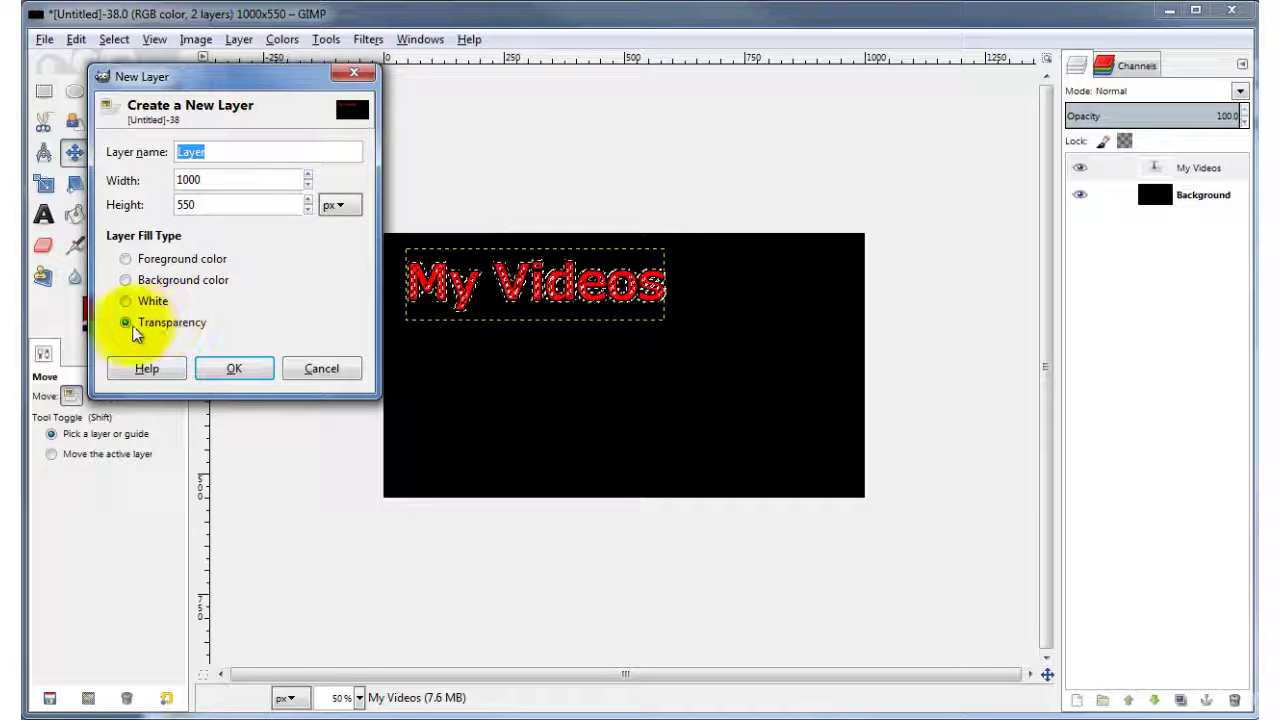
pyautogui.click(234, 369)
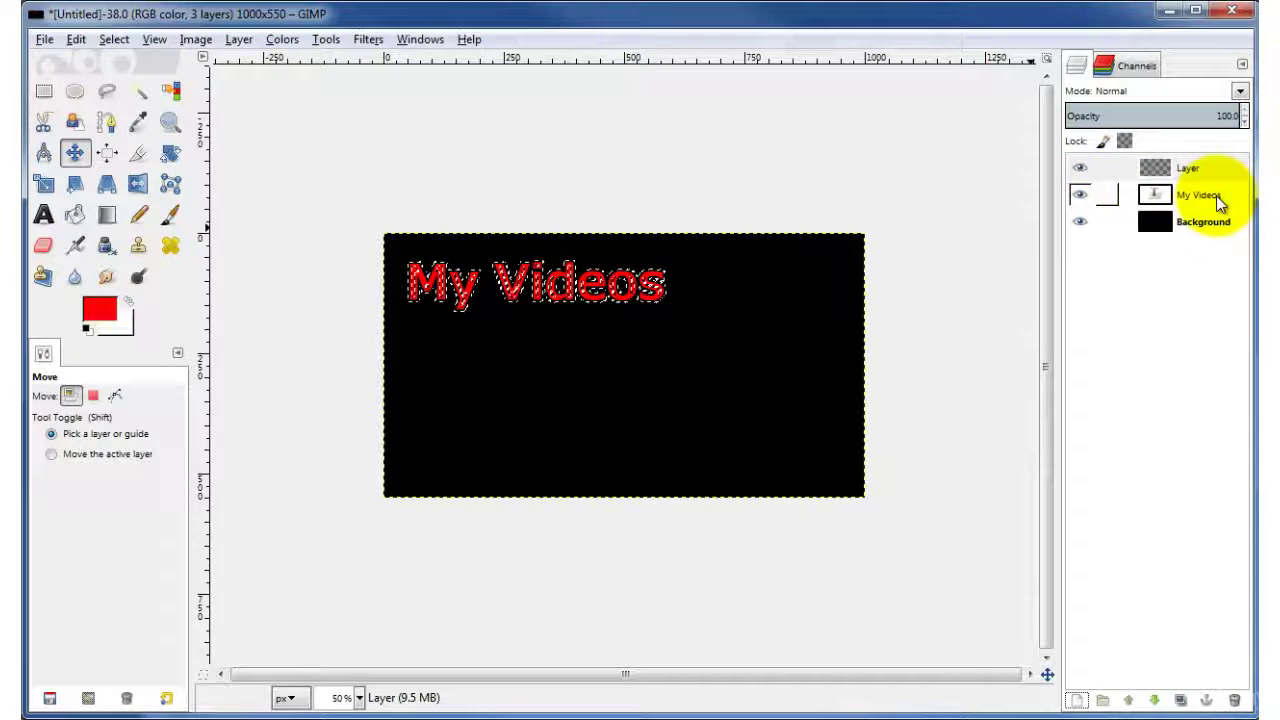
pyautogui.click(1080, 196)
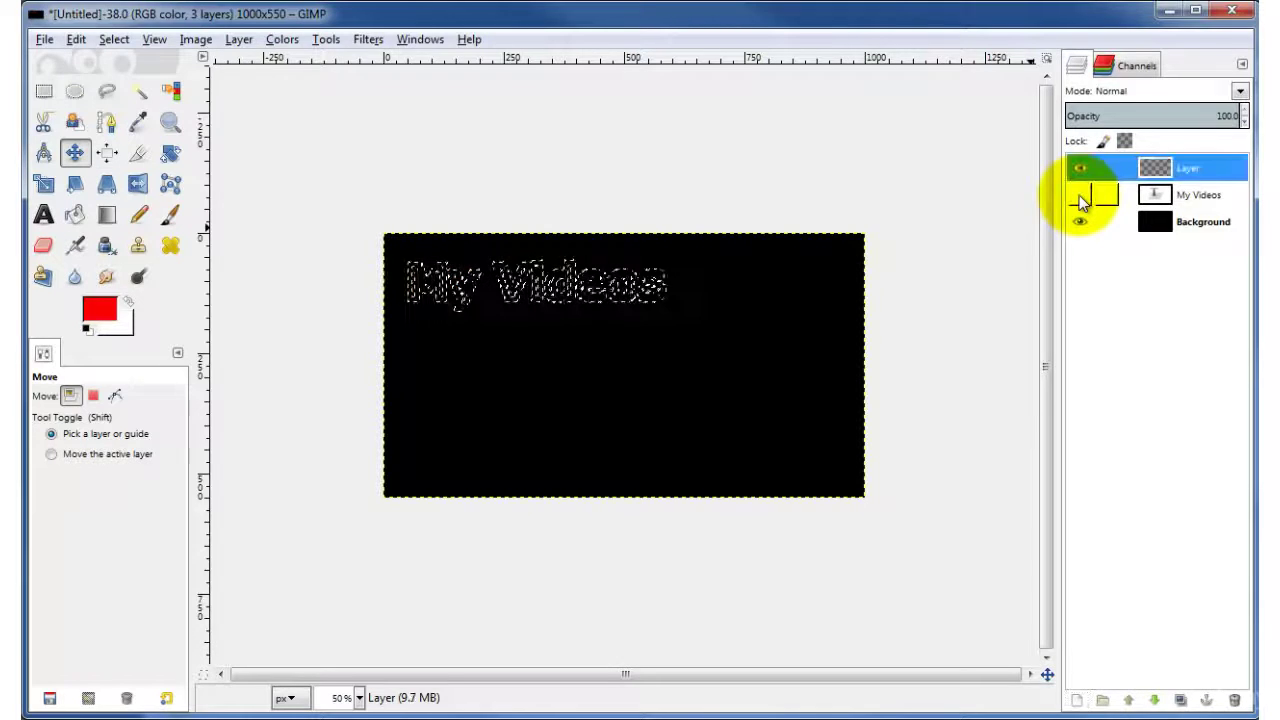
# Change the foreground color to light red, e57c7c.
pyautogui.click(100, 312)
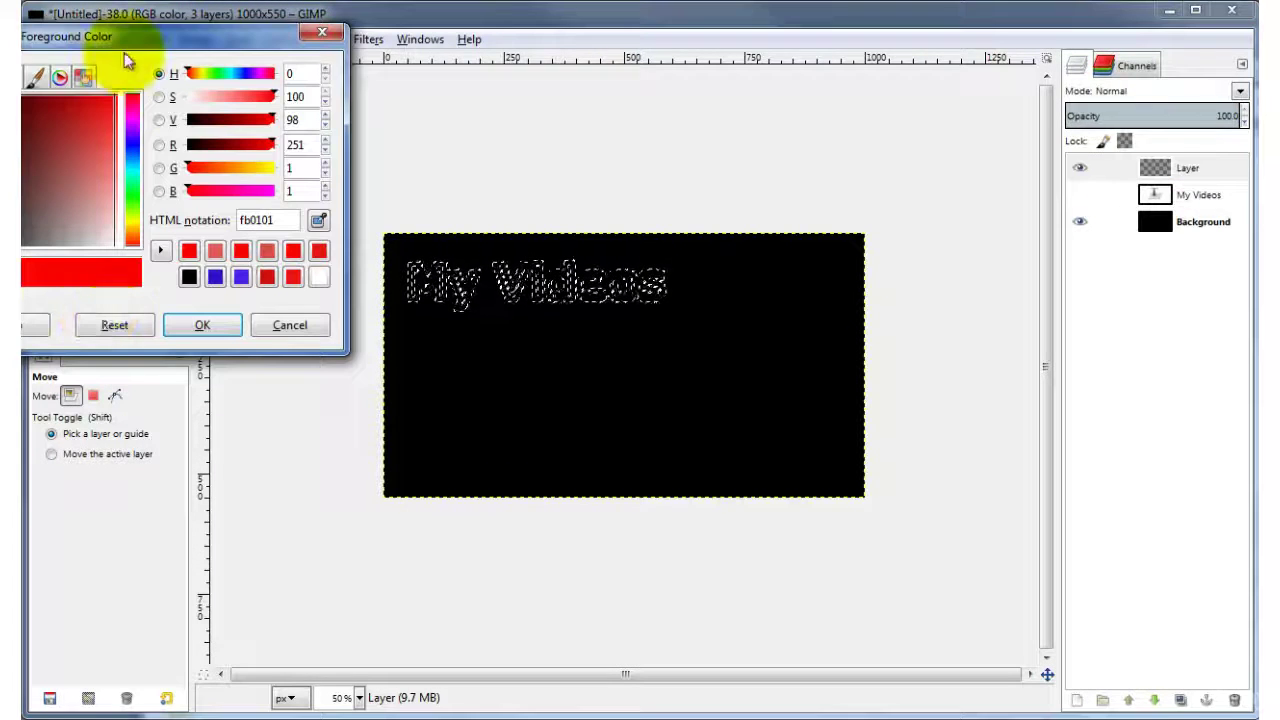
pyautogui.moveTo(112, 39); pyautogui.dragTo(226, 46)
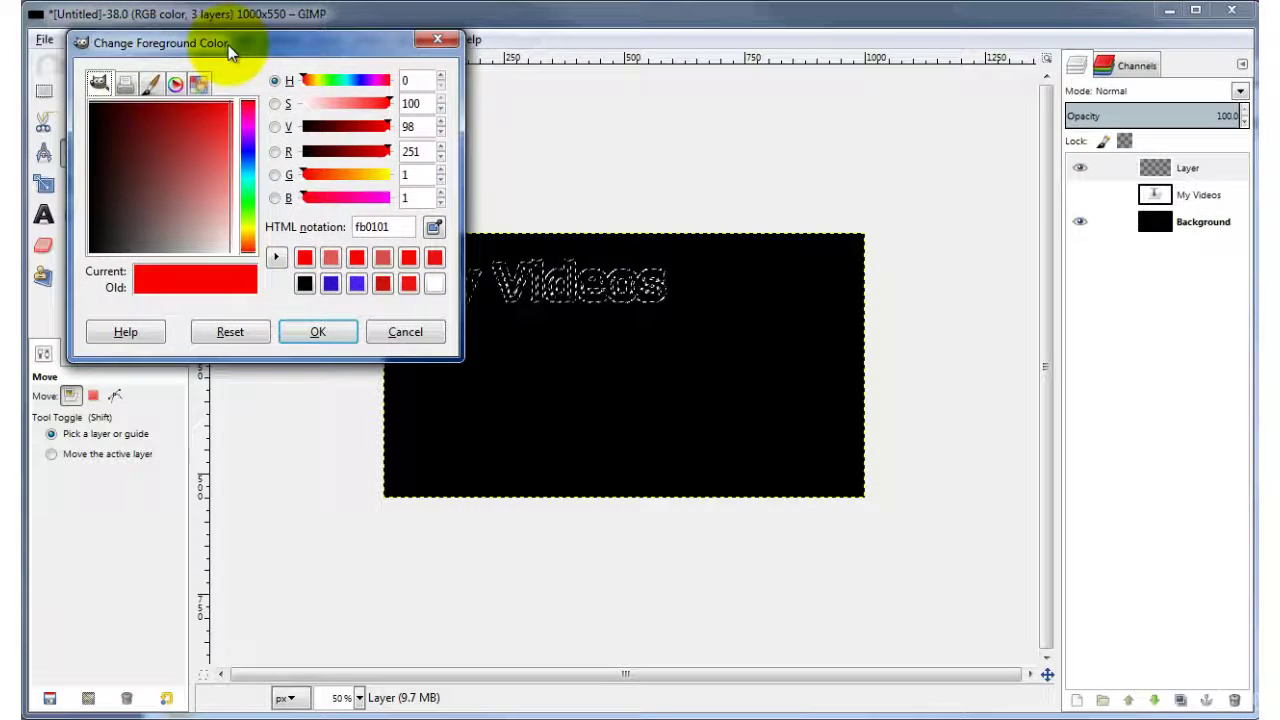
pyautogui.click(214, 163)
pyautogui.moveTo(215, 163); pyautogui.dragTo(218, 183)
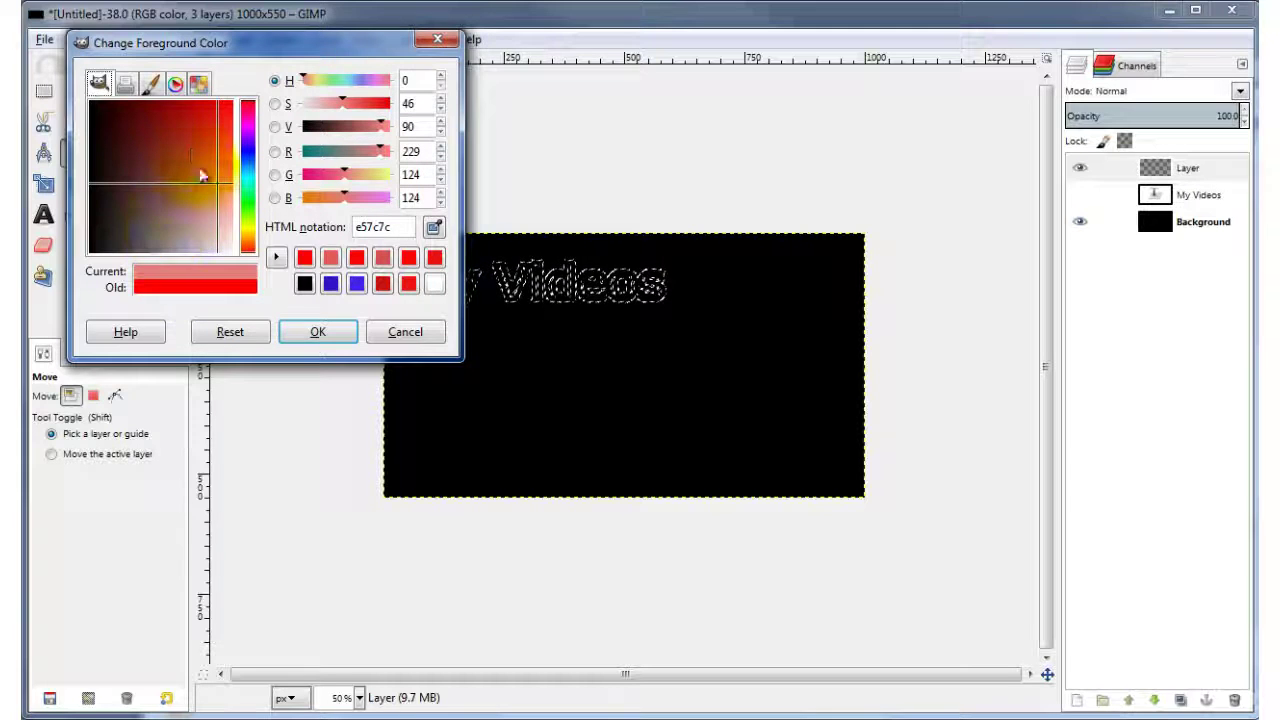
pyautogui.click(349, 336)
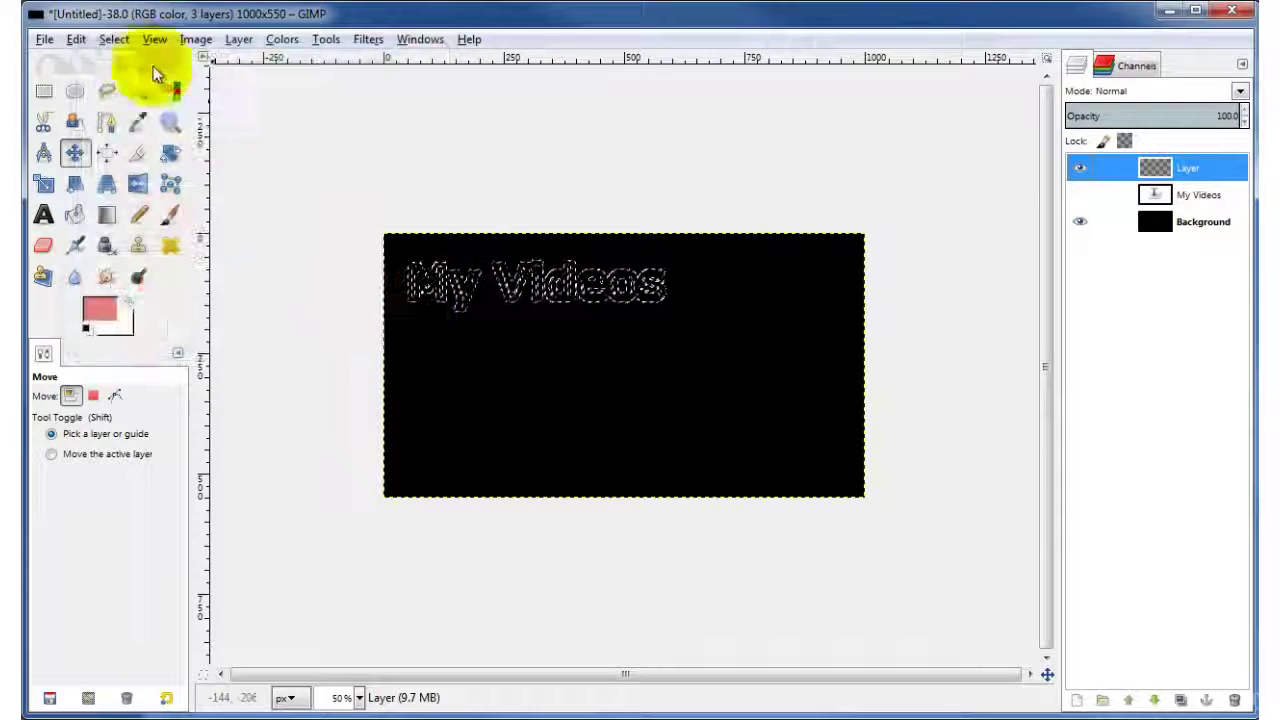
# Rename the new transparent layer above My Videos as Glowy Part.
pyautogui.click(72, 38)
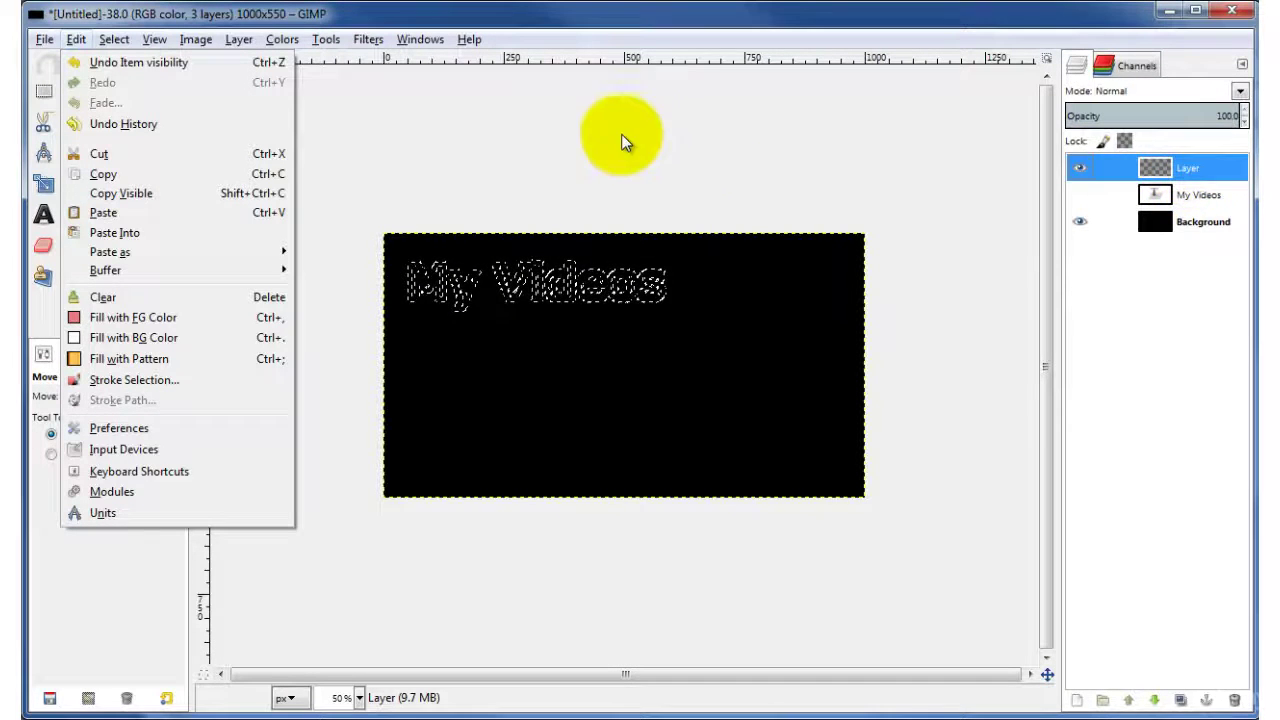
pyautogui.click(1187, 165)
pyautogui.rightClick(1187, 167)
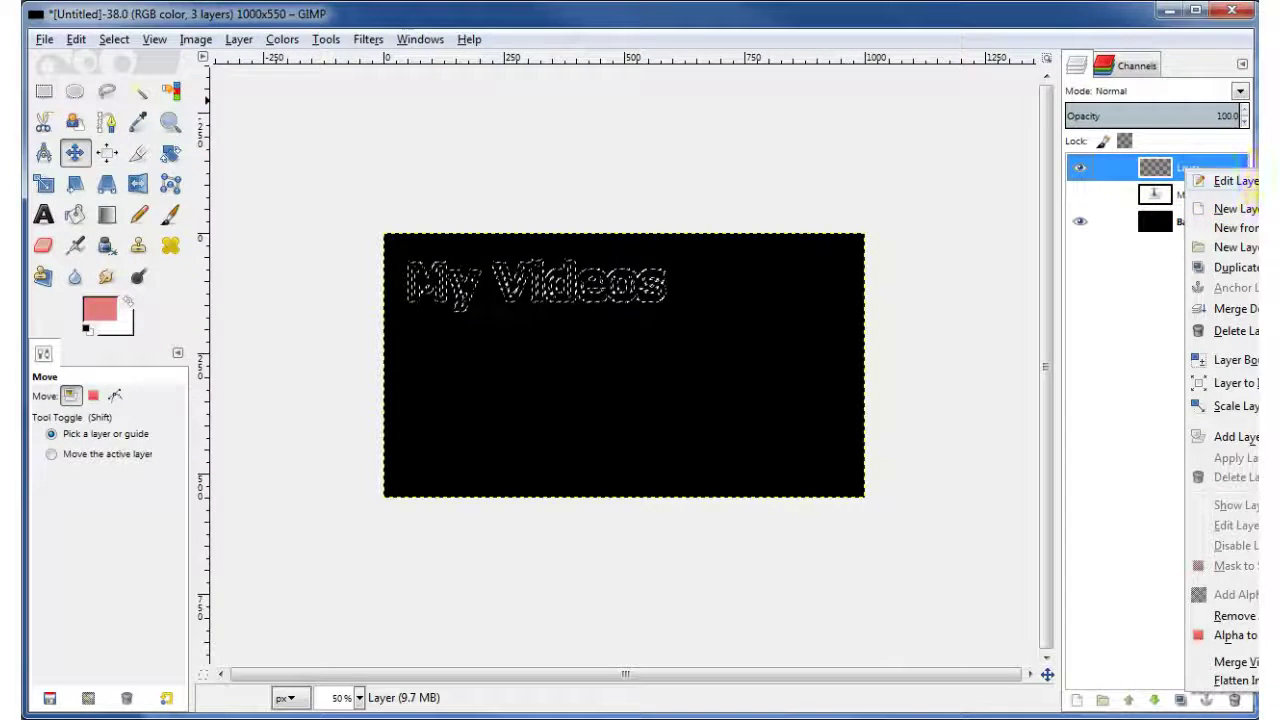
pyautogui.click(1227, 184)
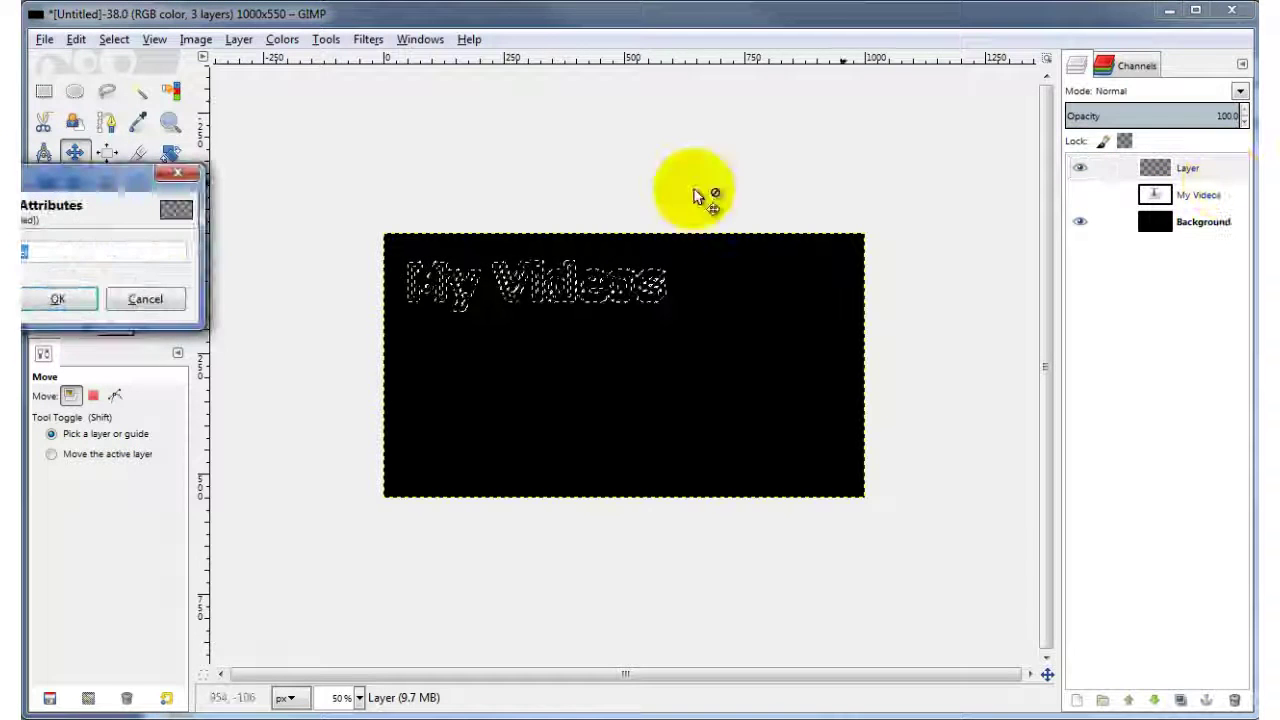
pyautogui.moveTo(88, 178); pyautogui.dragTo(335, 119)
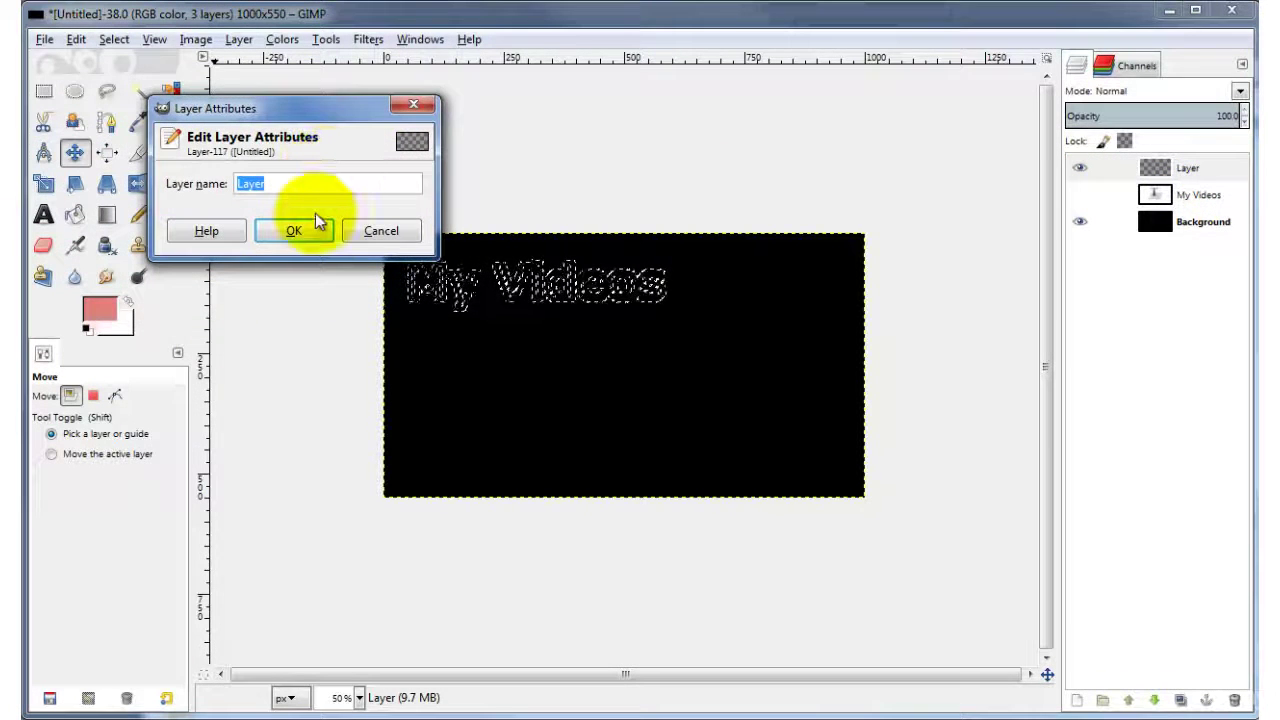
pyautogui.write('Glowy Part')
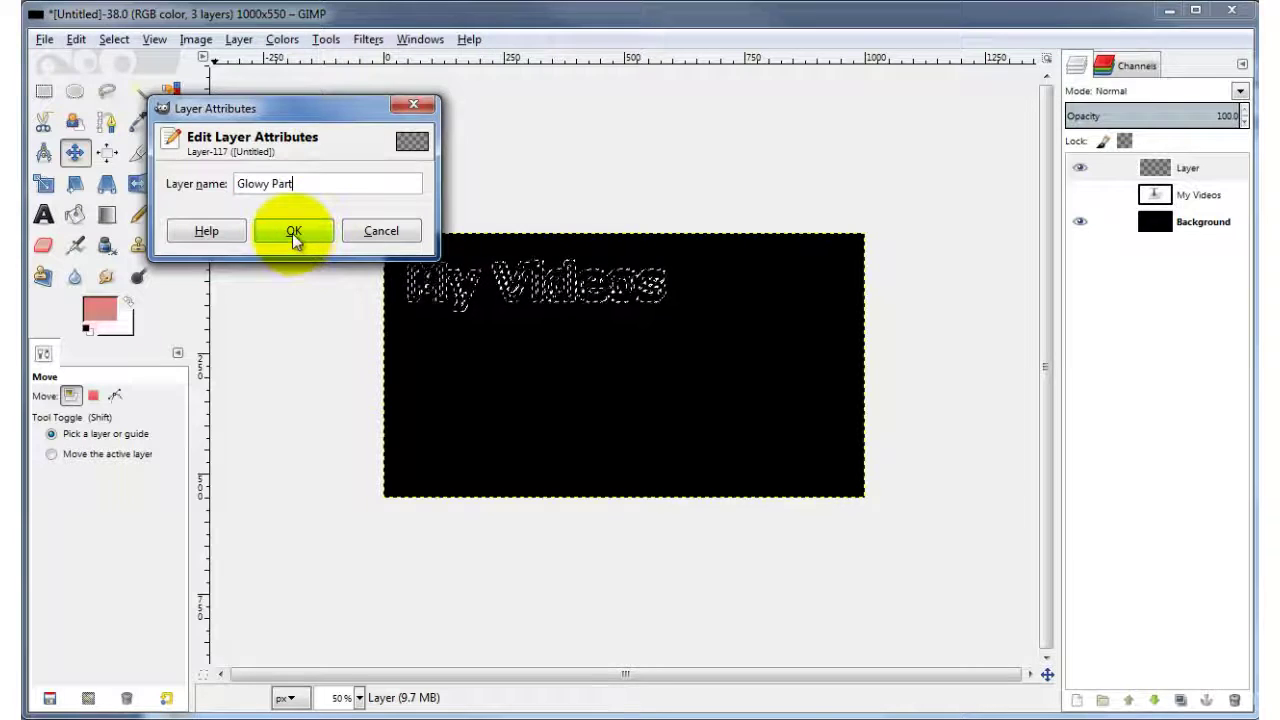
pyautogui.click(288, 235)
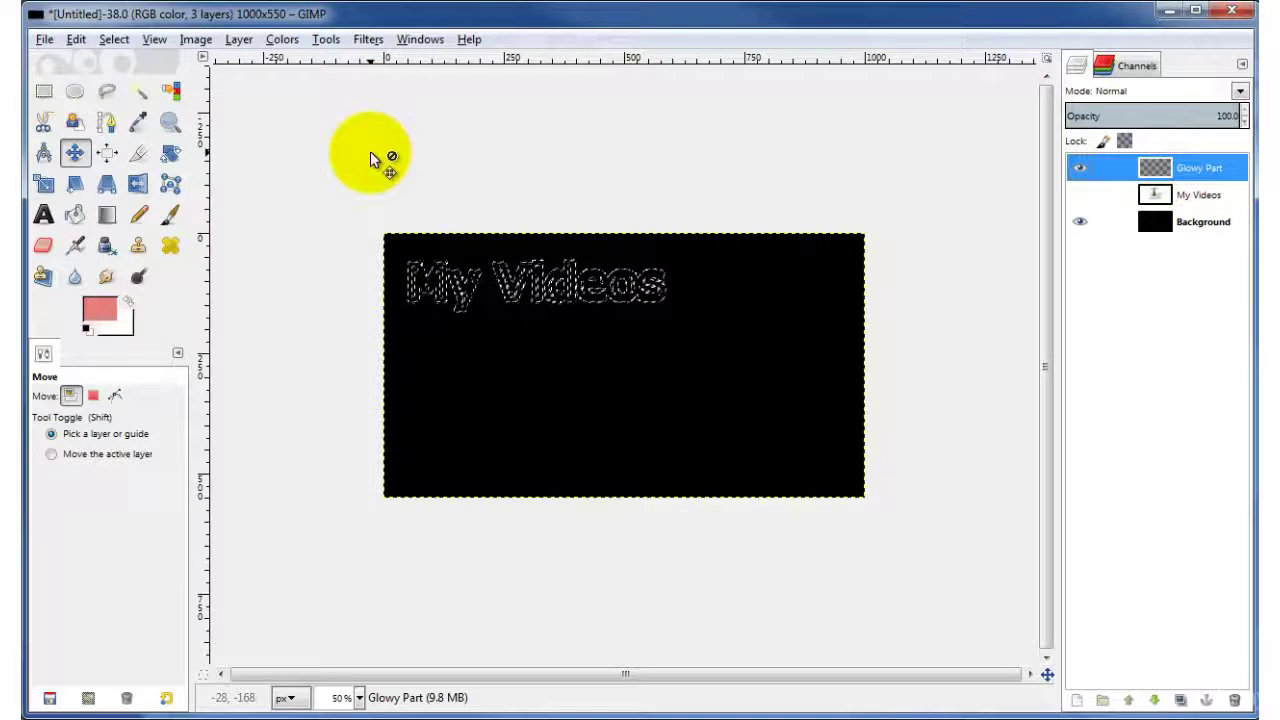
# Fill the border selection on the Glowy Part layer with the light red foreground color and clear the selection.
pyautogui.click(78, 39)
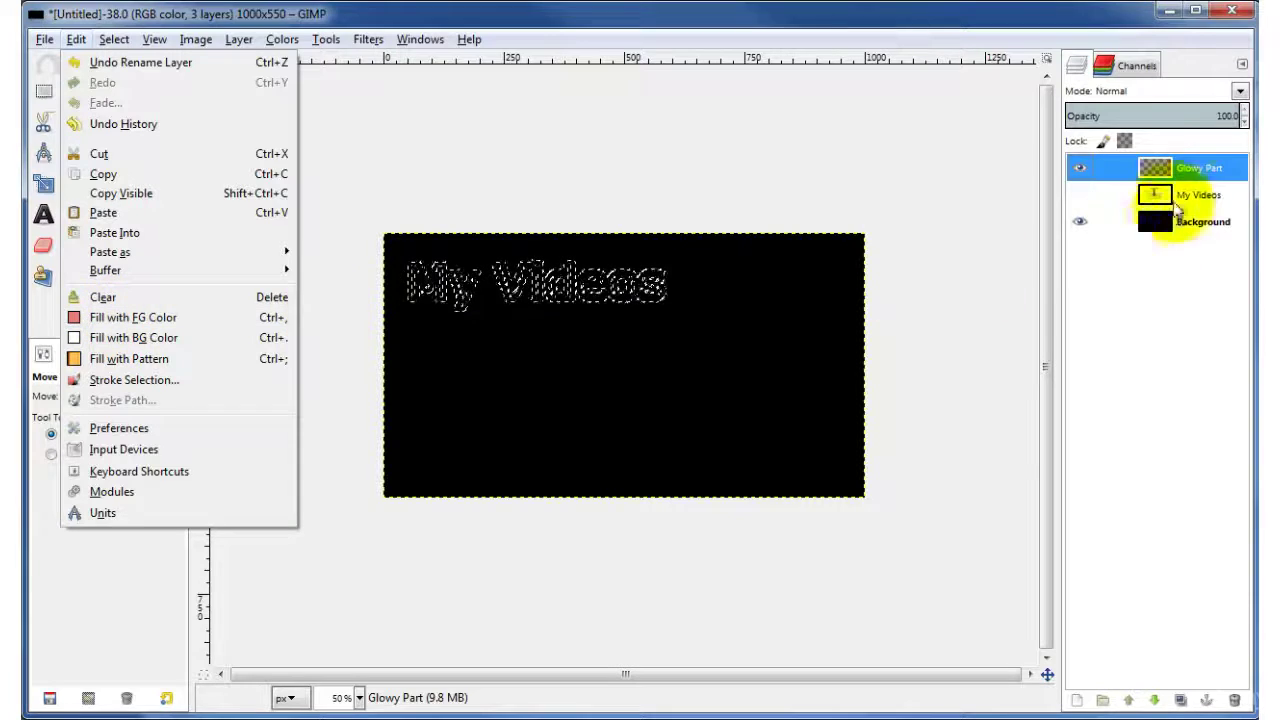
pyautogui.click(133, 317)
pyautogui.click(112, 40)
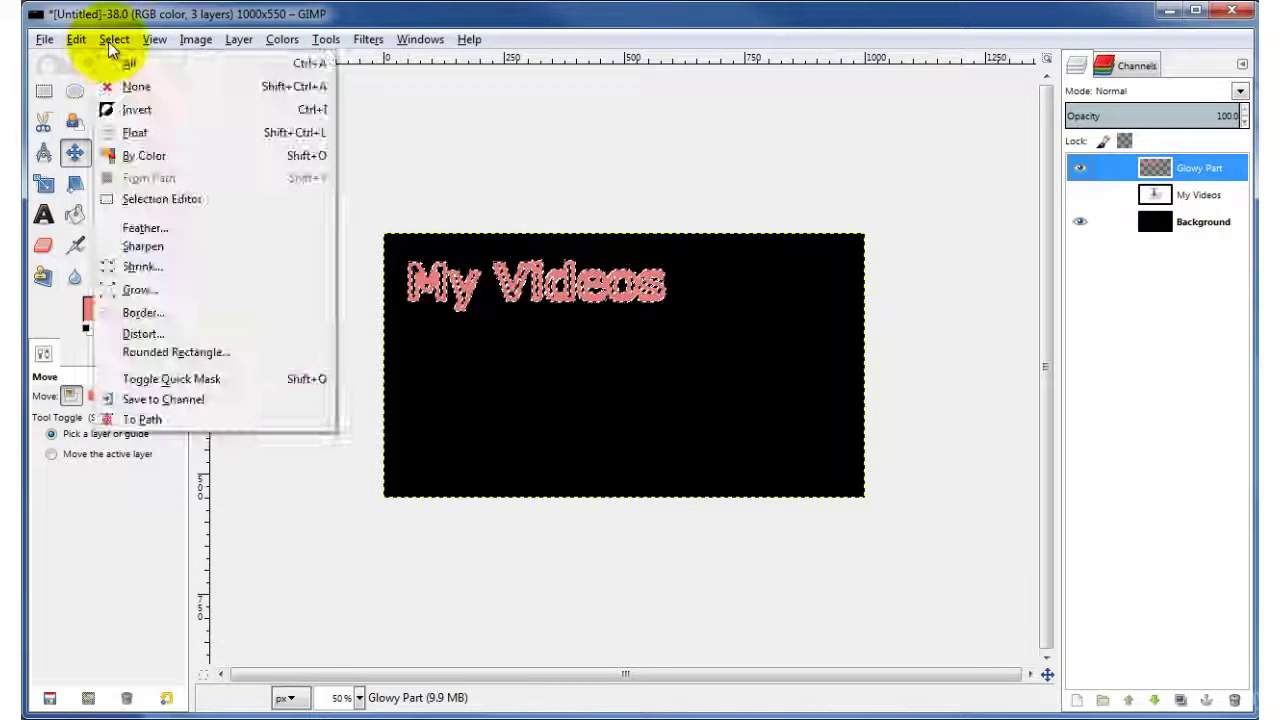
pyautogui.click(145, 87)
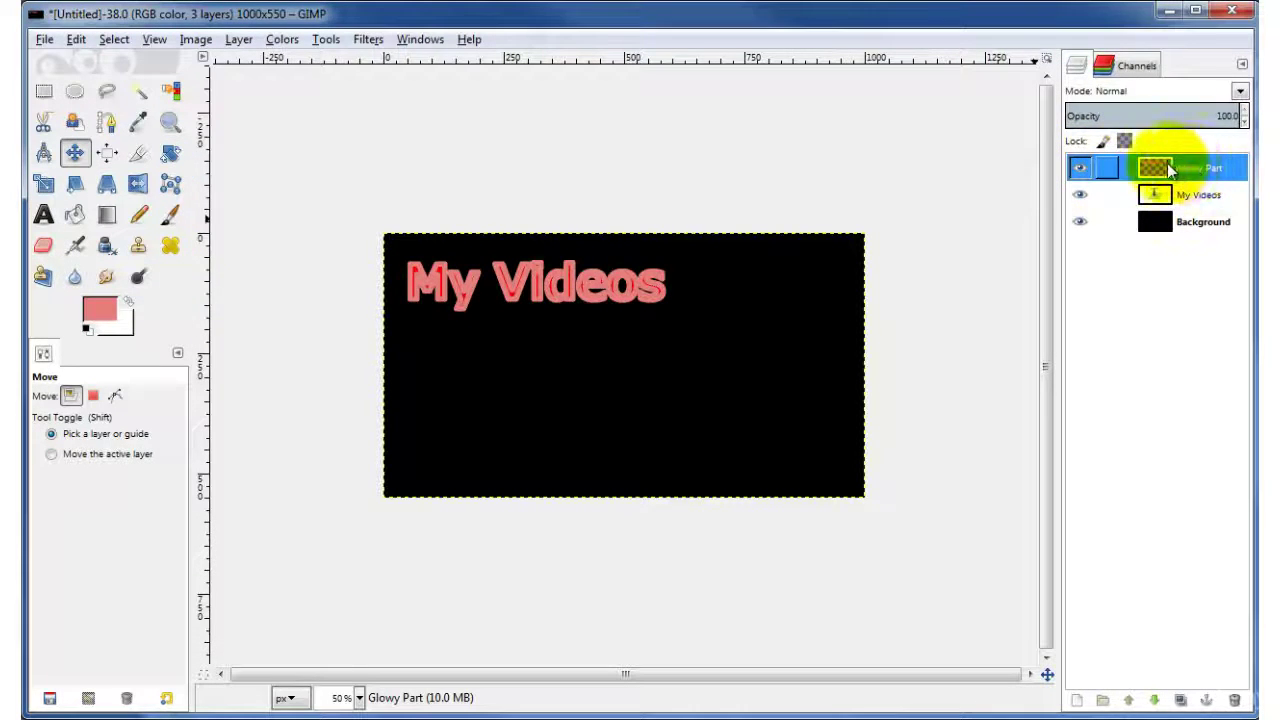
# Apply a Gaussian Blur to the Glowy Part layer with the radii linked and the horizontal radius set to 30 px.
pyautogui.click(366, 42)
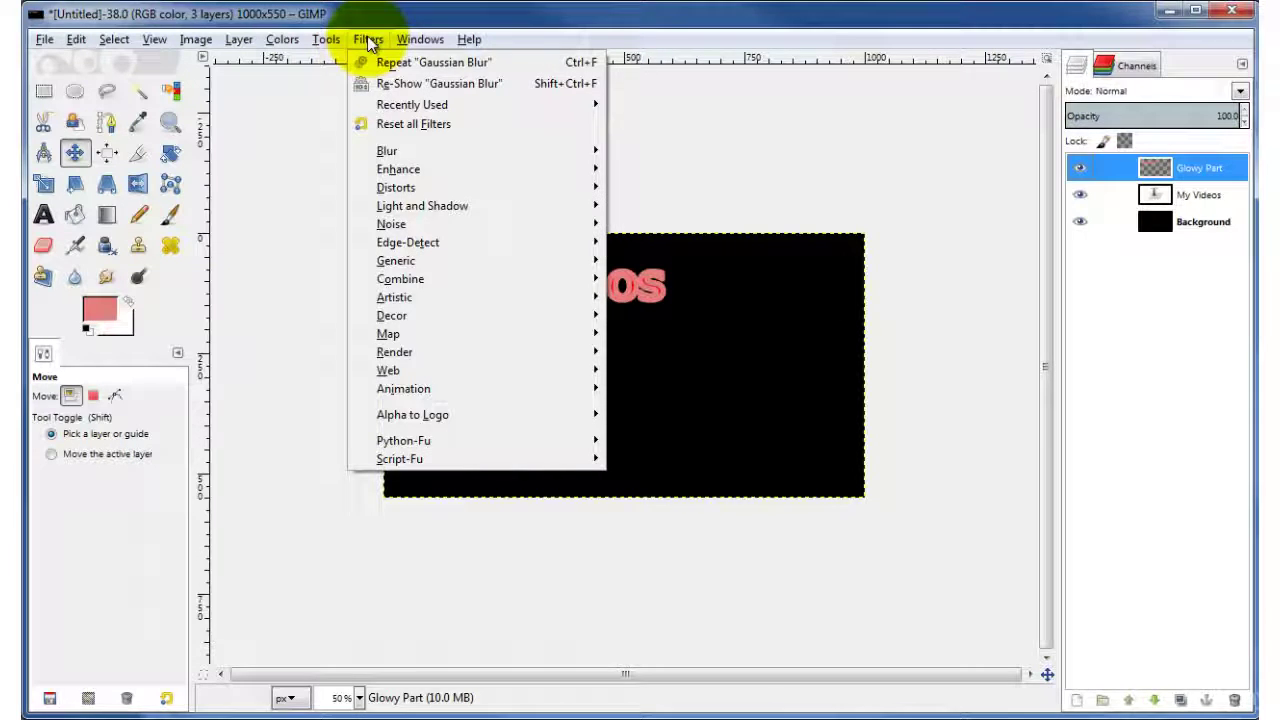
pyautogui.moveTo(388, 155)
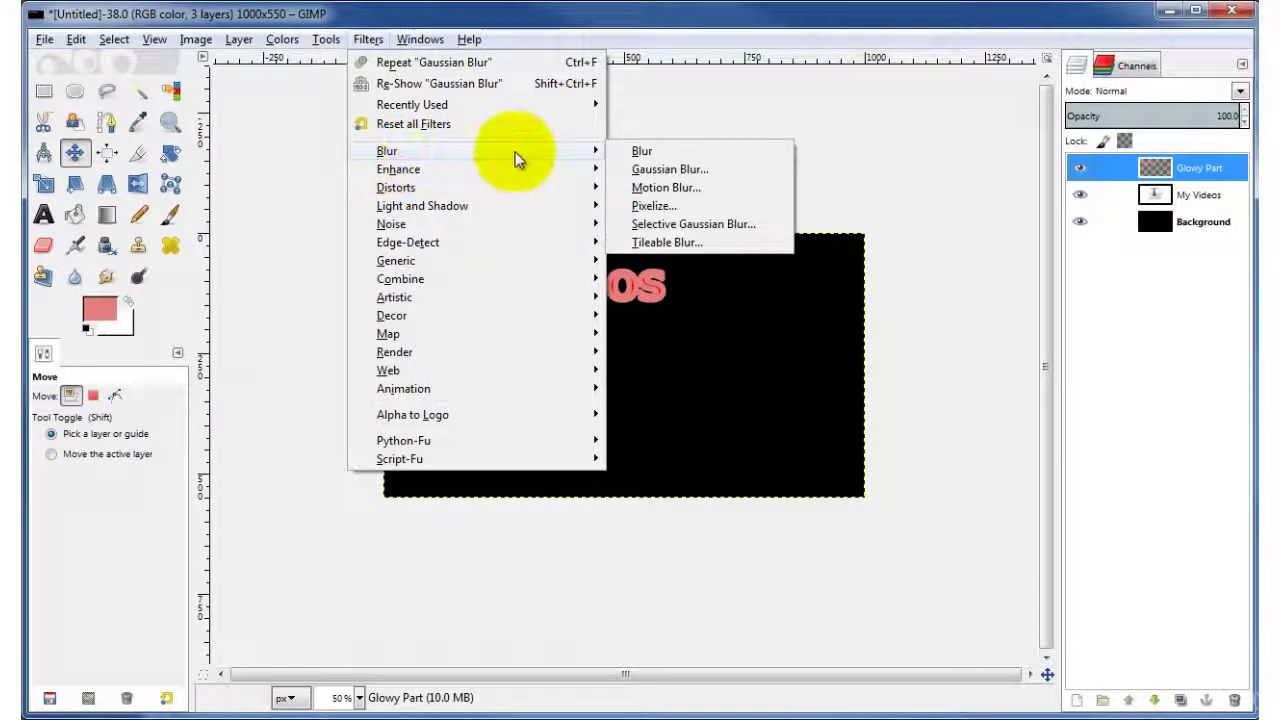
pyautogui.click(647, 168)
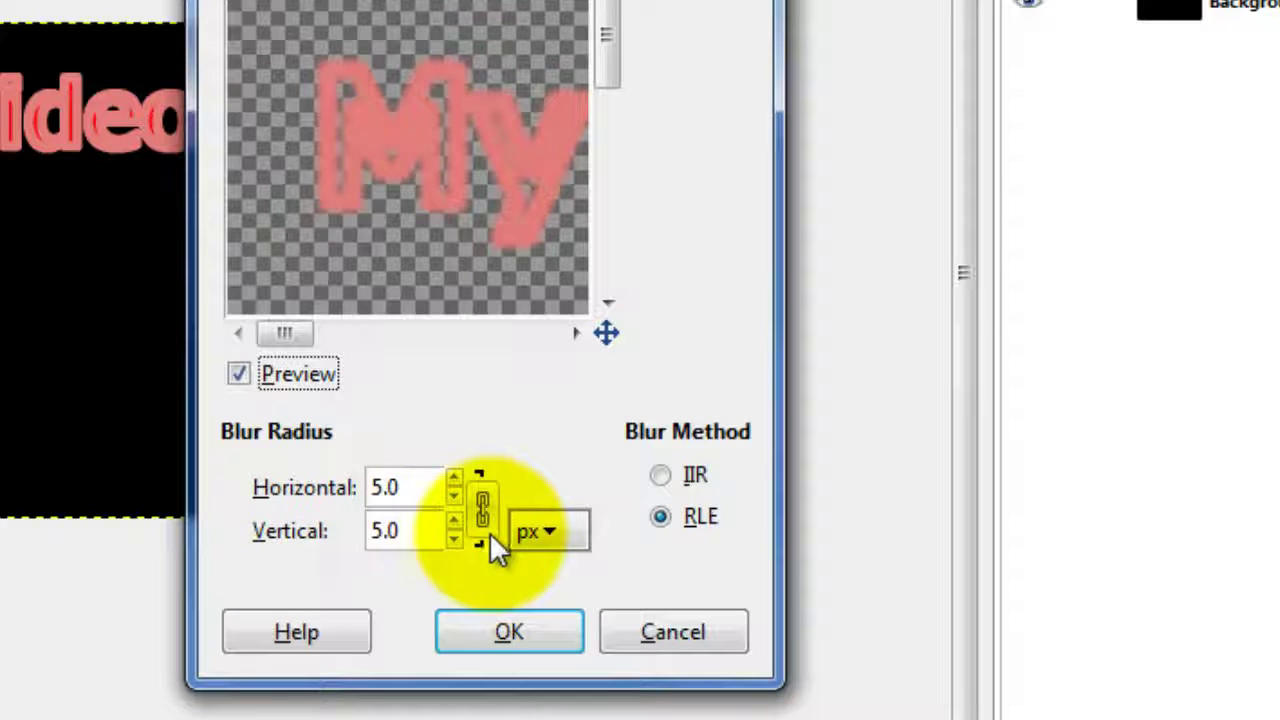
pyautogui.click(486, 519)
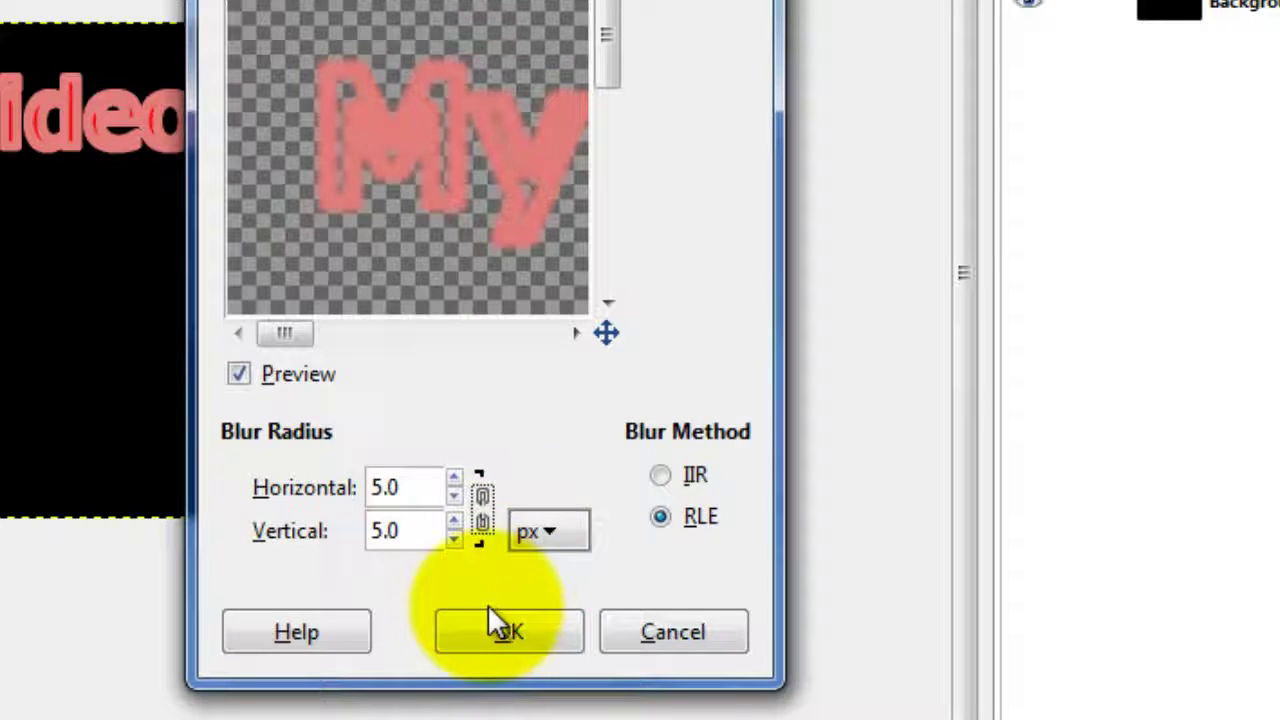
pyautogui.click(480, 519)
pyautogui.click(480, 518)
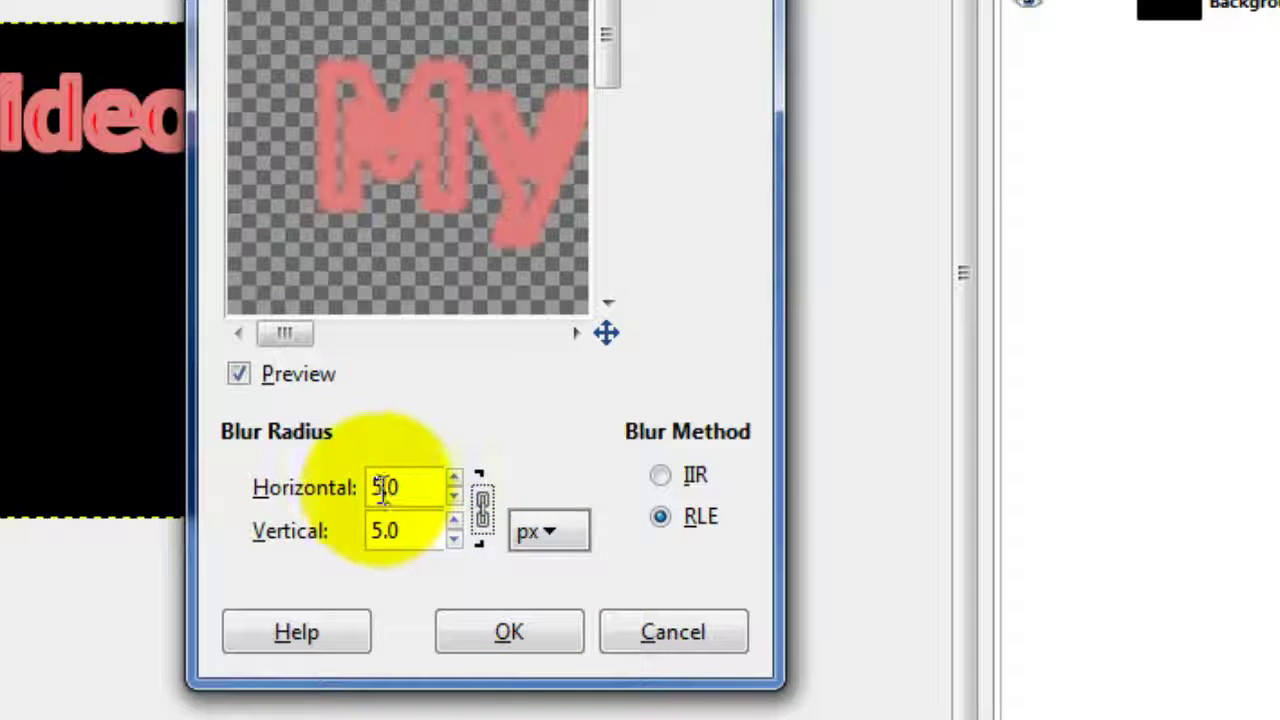
pyautogui.moveTo(386, 497); pyautogui.dragTo(347, 487)
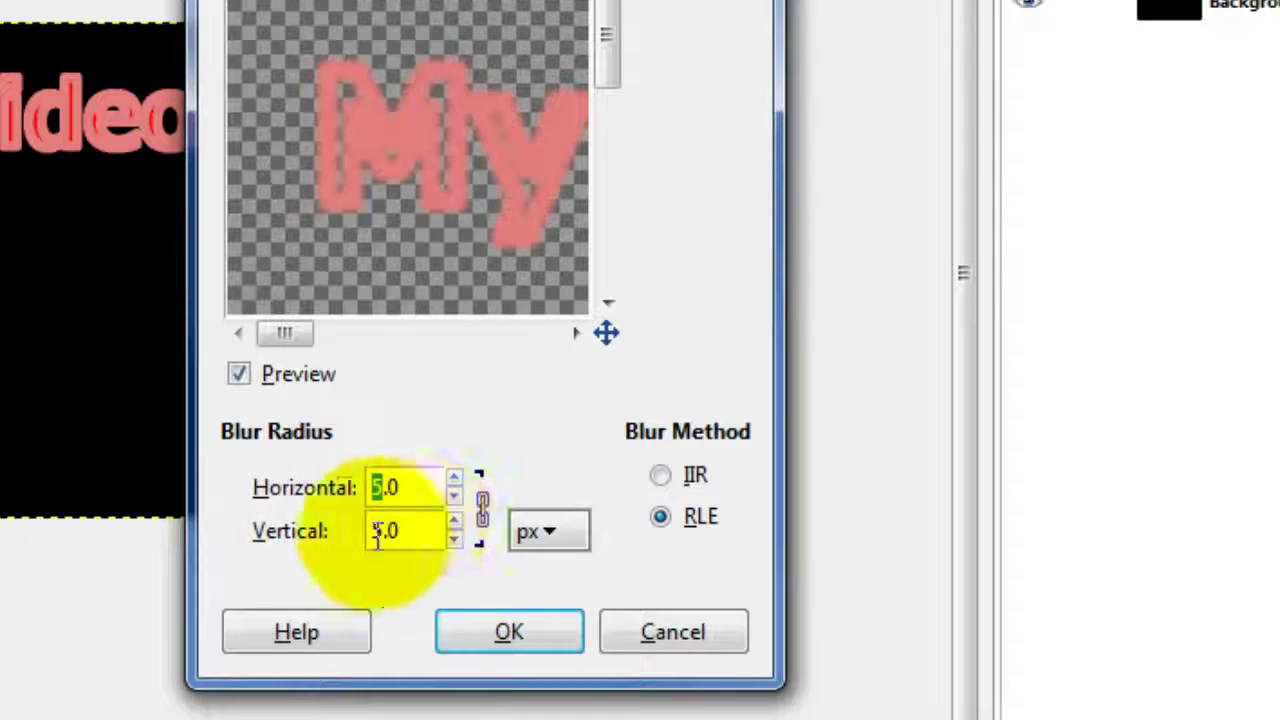
pyautogui.write('30')
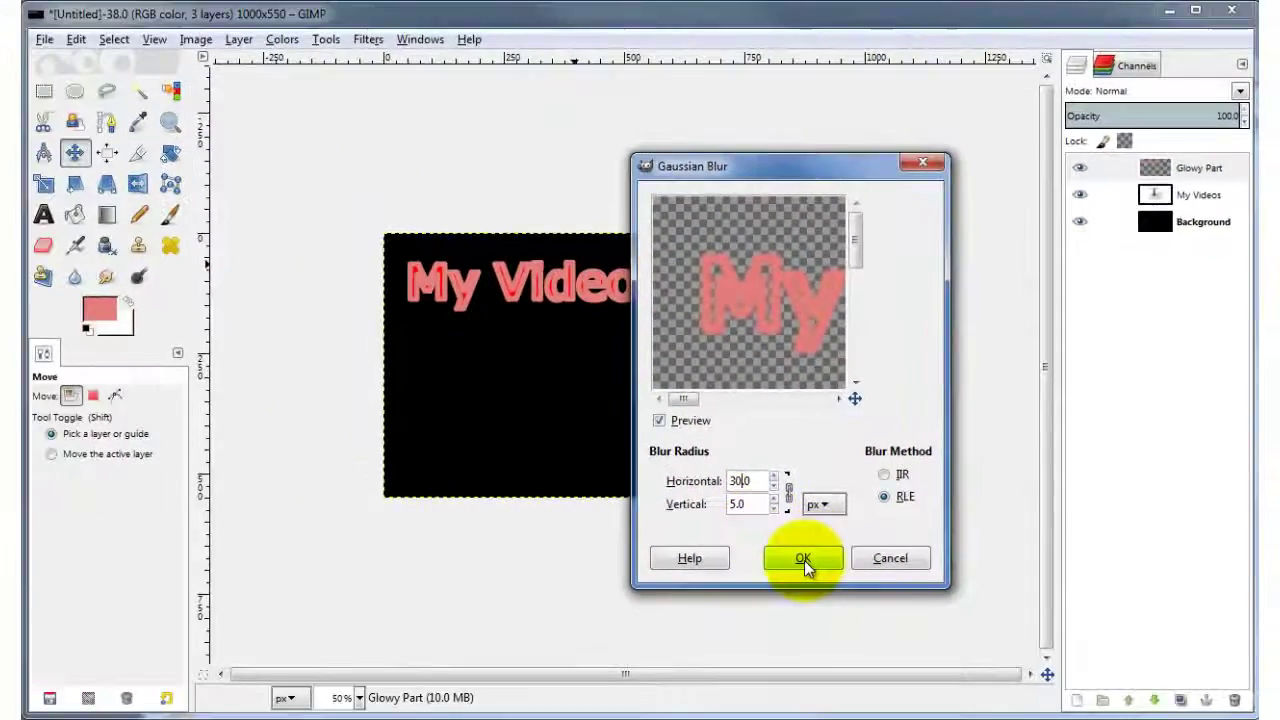
pyautogui.click(804, 560)
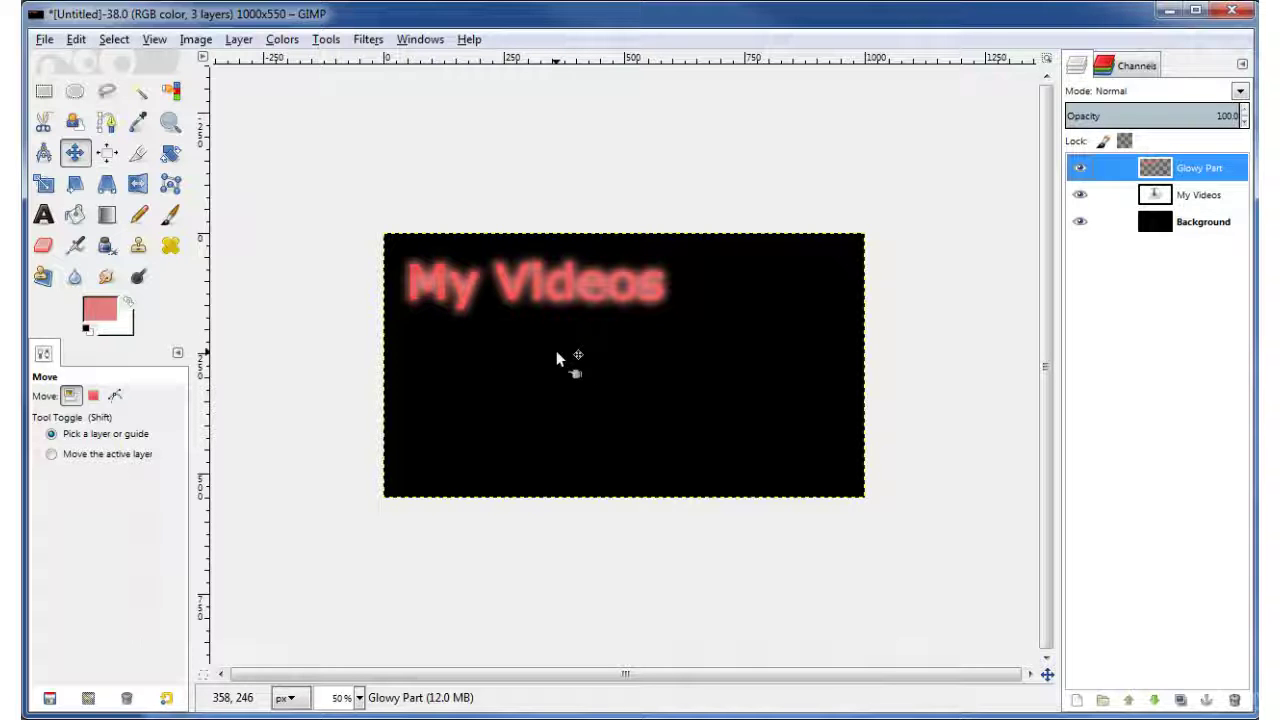
# Check the glowing text without the black Background layer by hiding it briefly and showing it again.
pyautogui.moveTo(557, 352); pyautogui.dragTo(472, 295)
pyautogui.moveTo(476, 339); pyautogui.dragTo(489, 360)
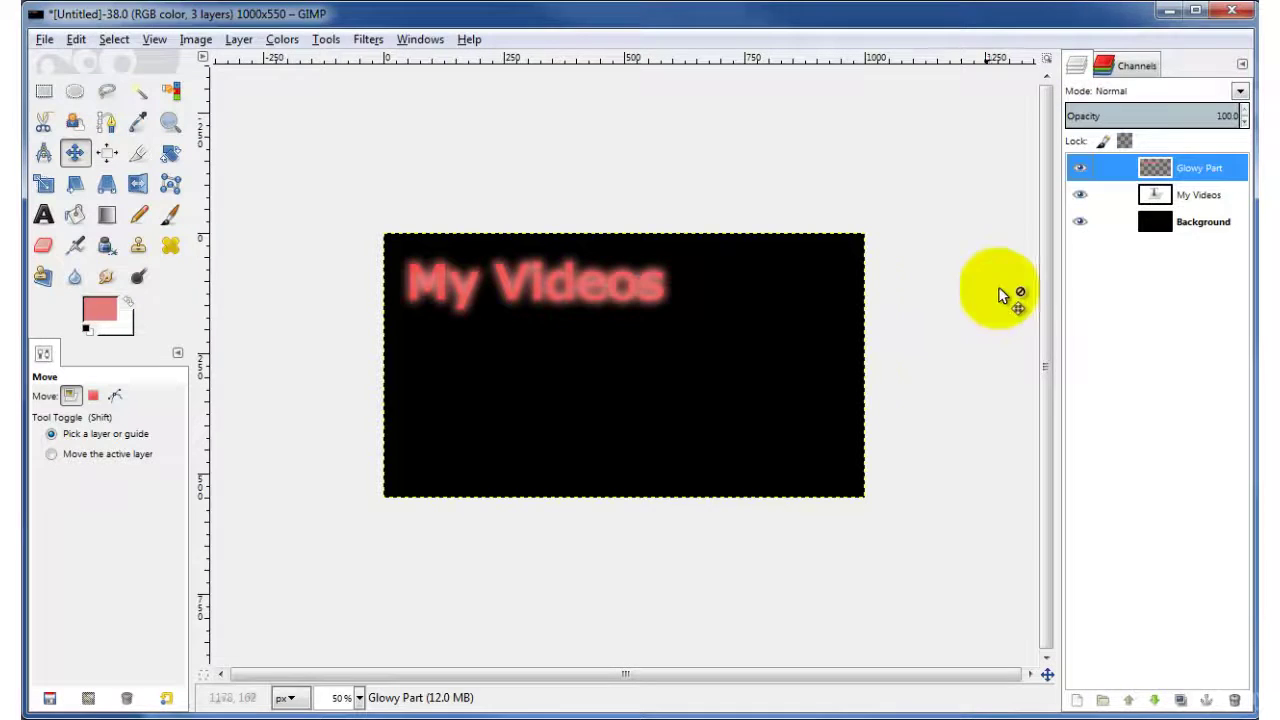
pyautogui.click(1080, 222)
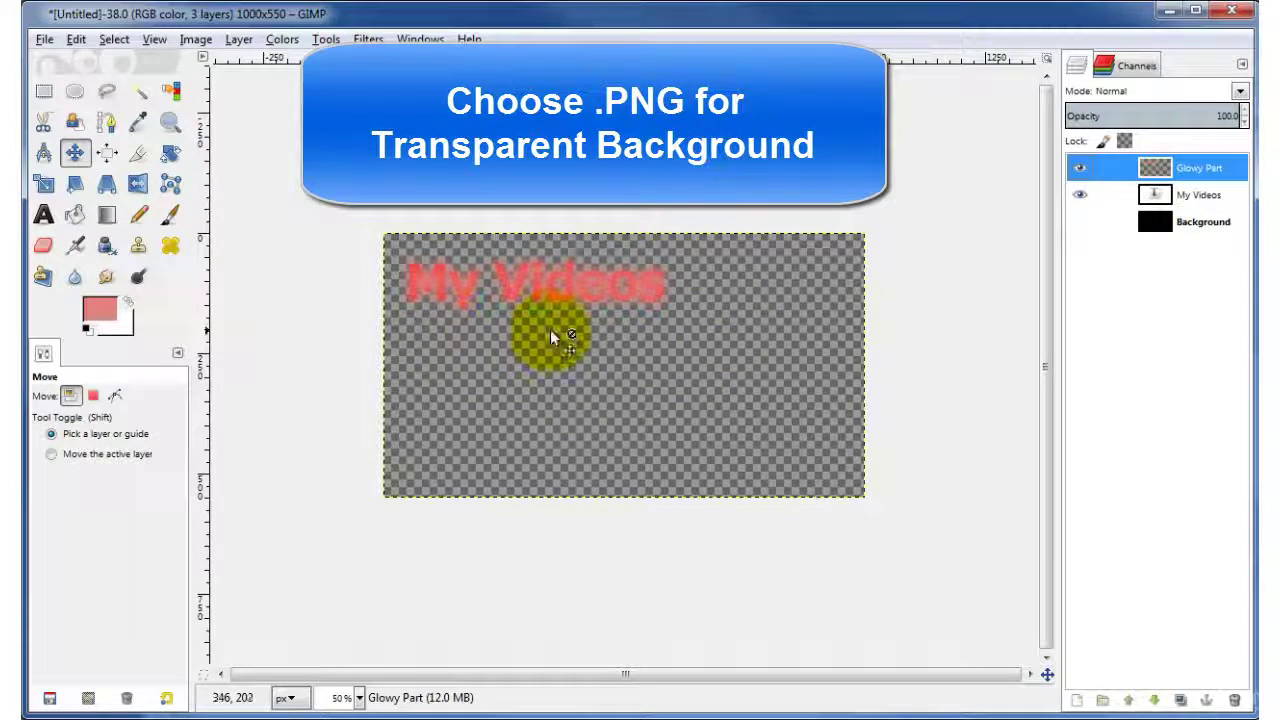
pyautogui.click(1079, 222)
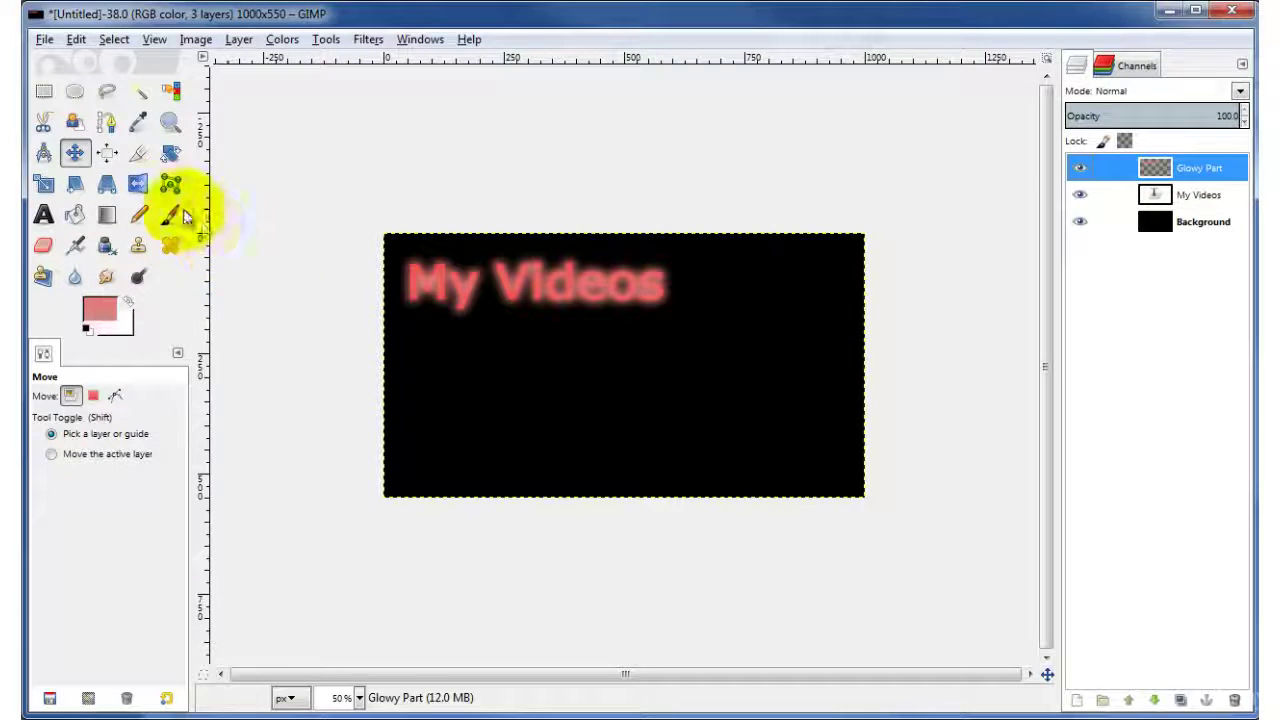
# Crop the image closely around the glowing text to 586 × 146 px, starting at position 24, 38.
pyautogui.click(137, 152)
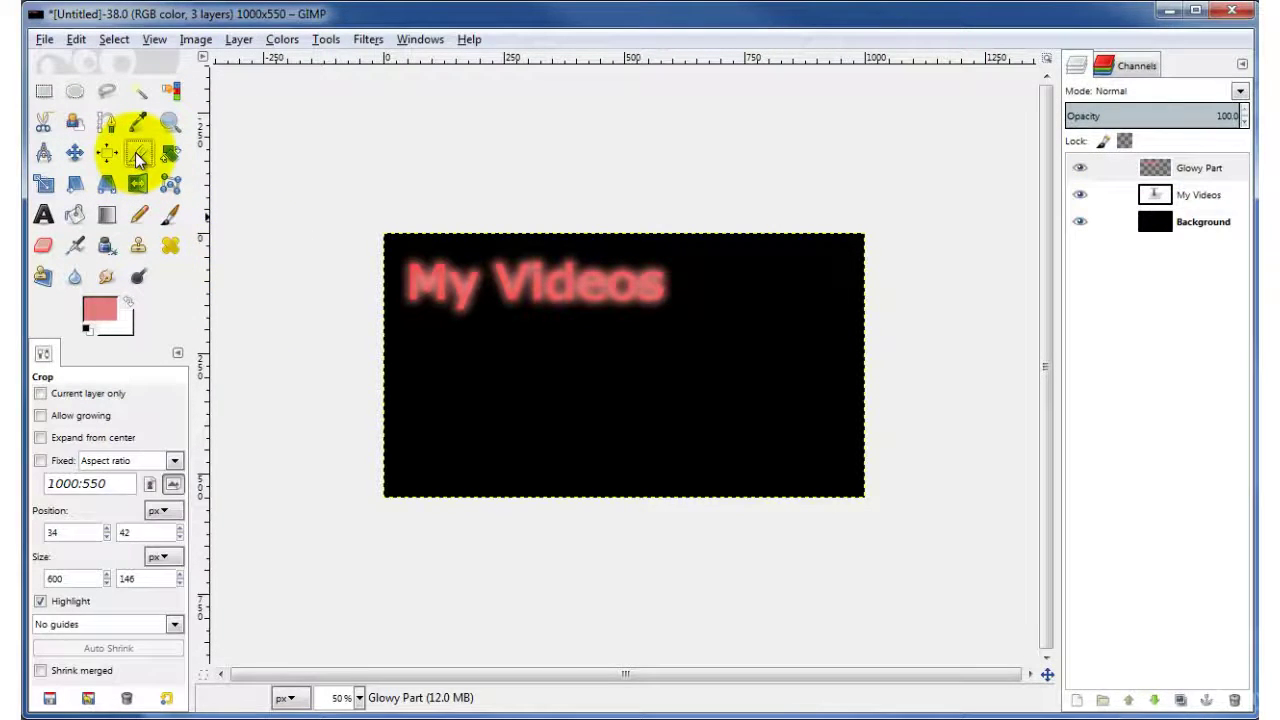
pyautogui.moveTo(396, 253); pyautogui.dragTo(676, 322)
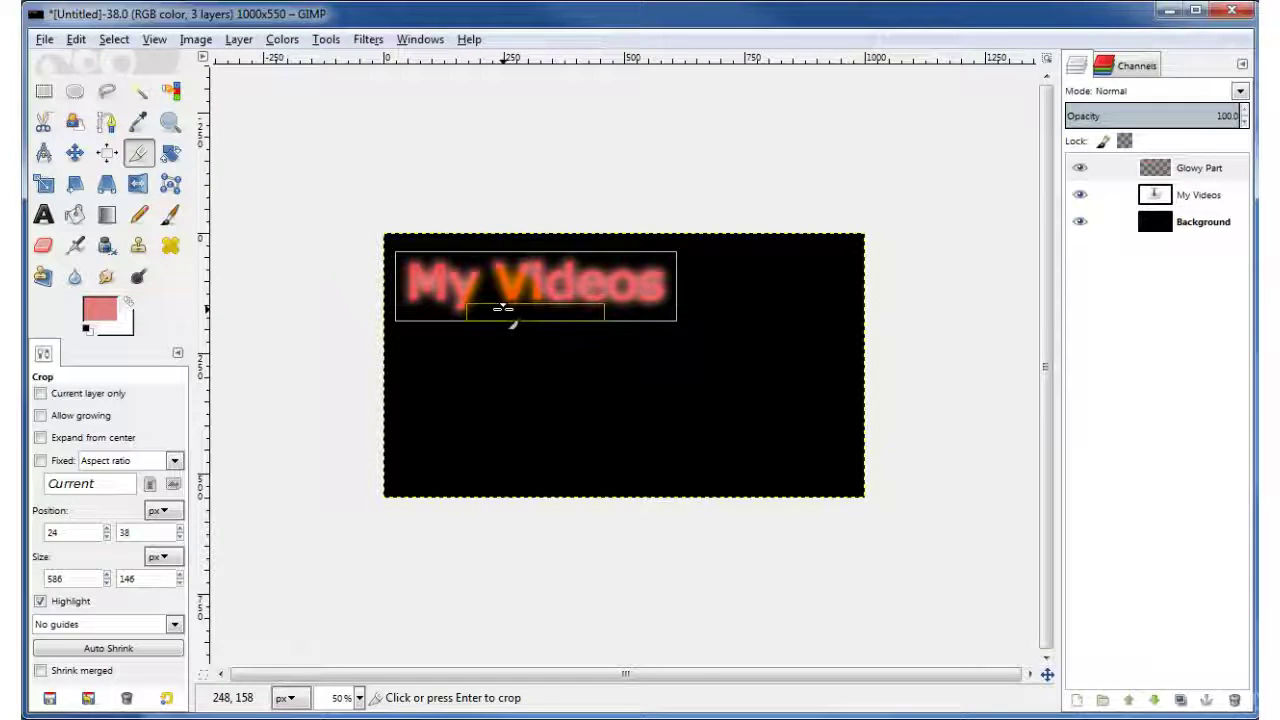
pyautogui.click(565, 362)
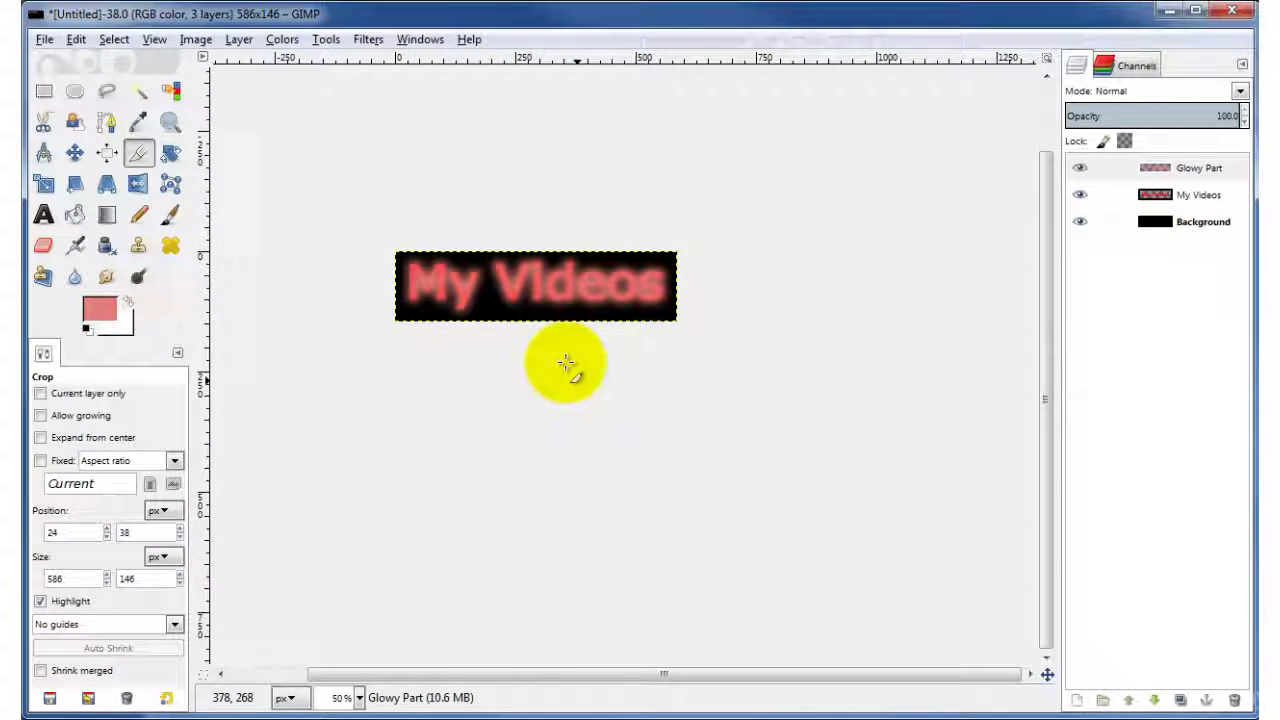
# Export the cropped image to the Working folder as glowy-text.jpg with JPEG quality 100.
pyautogui.click(38, 39)
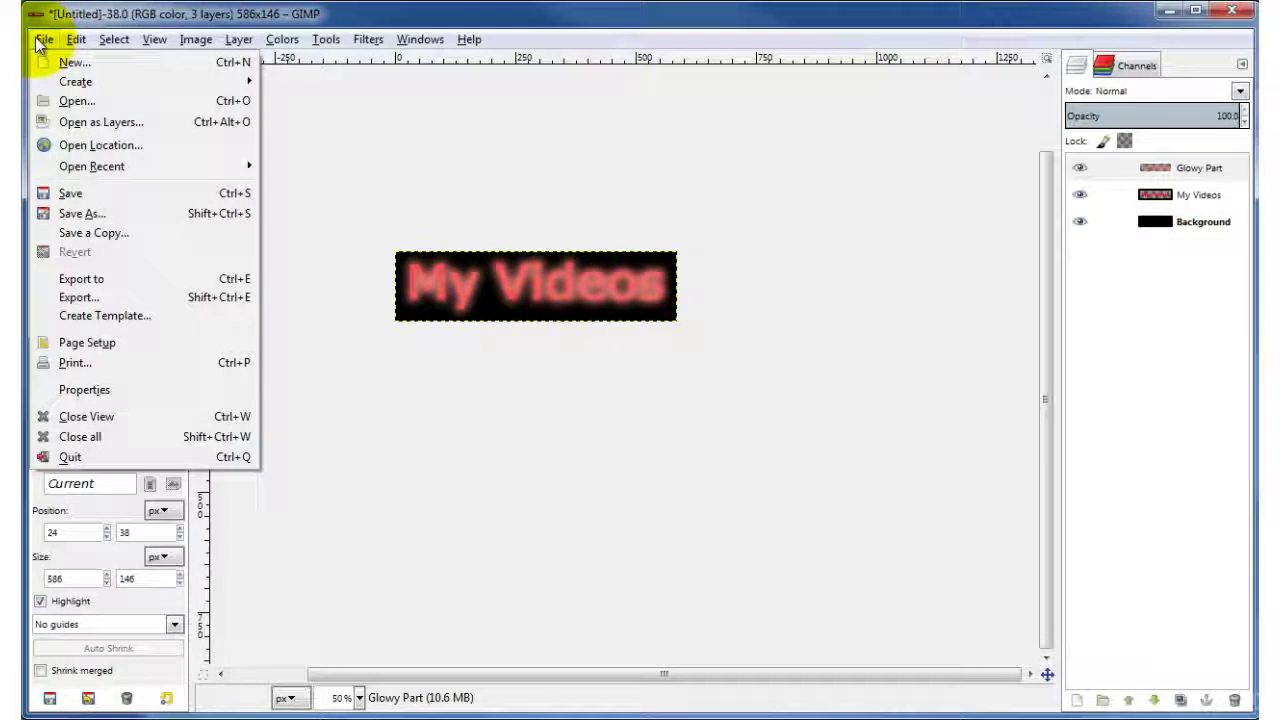
pyautogui.click(77, 300)
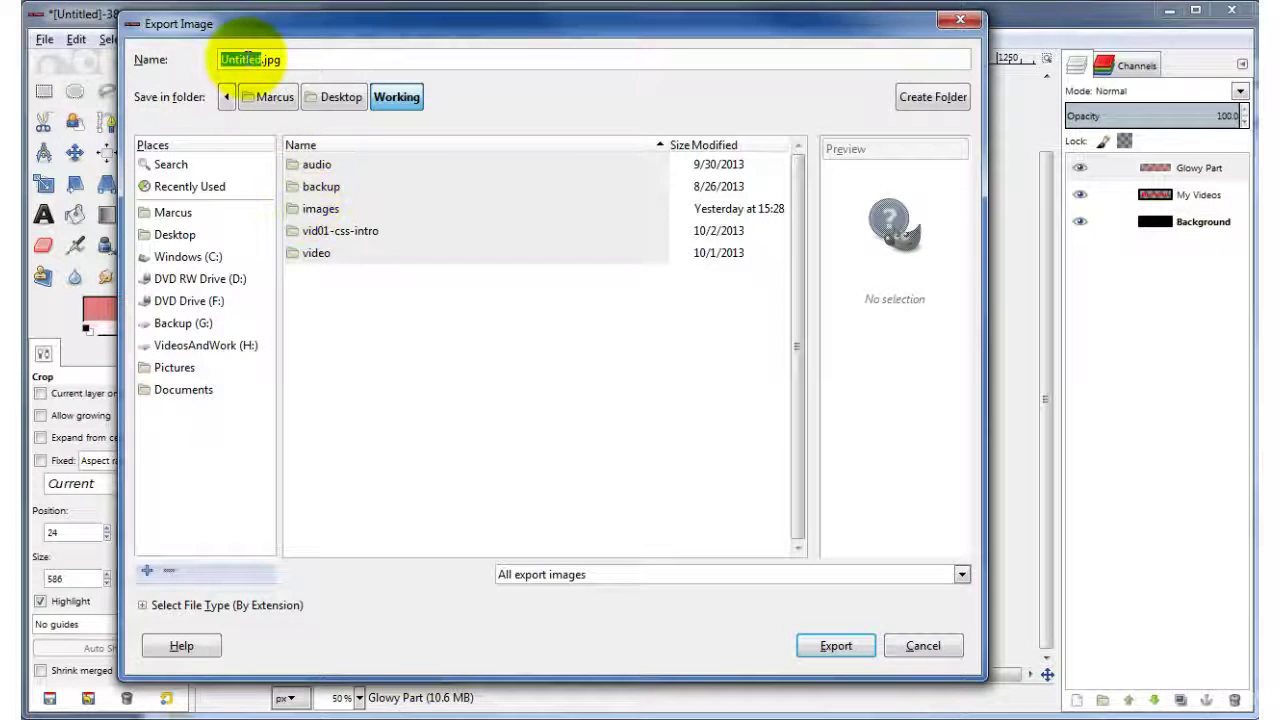
pyautogui.write('glowy-text')
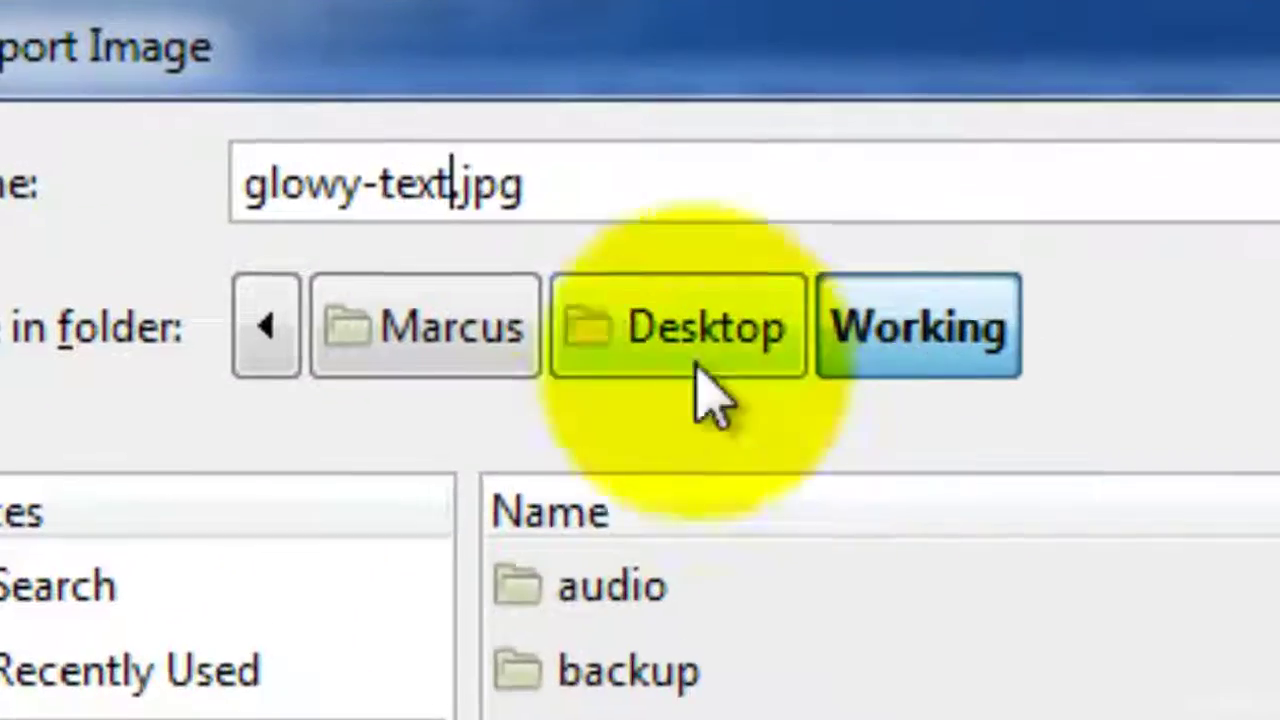
pyautogui.moveTo(460, 203); pyautogui.dragTo(541, 198)
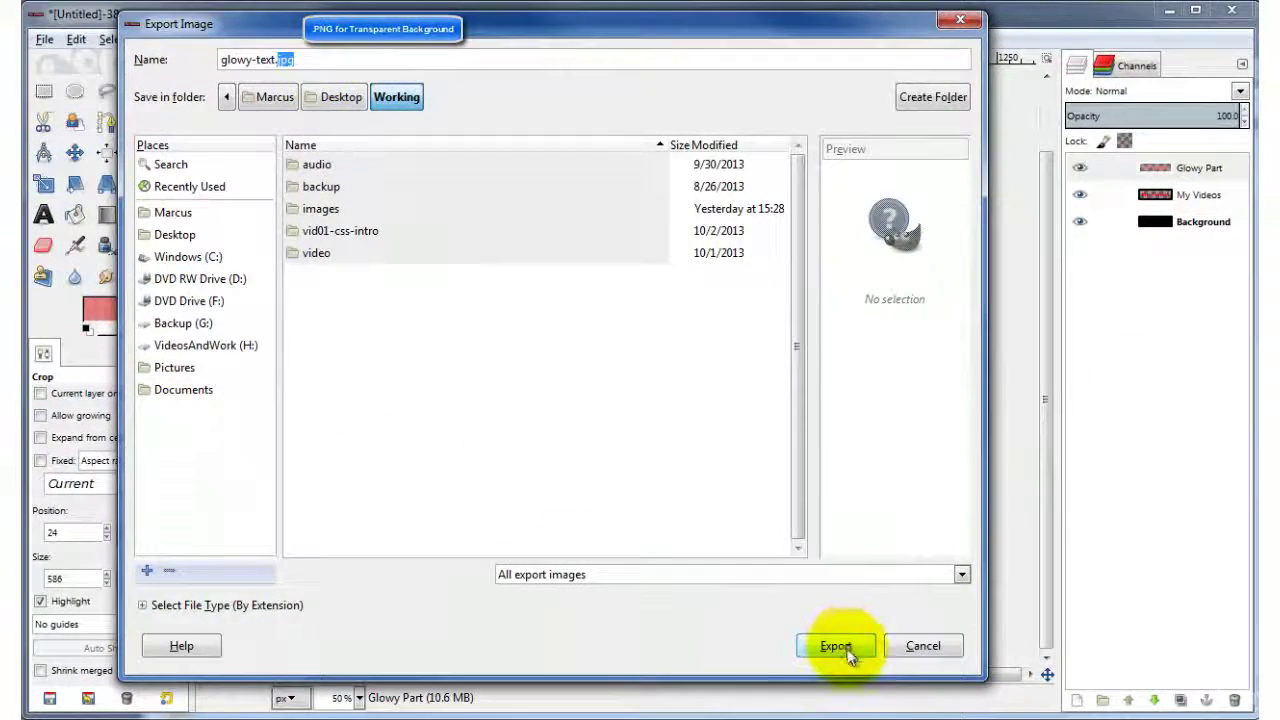
pyautogui.click(836, 646)
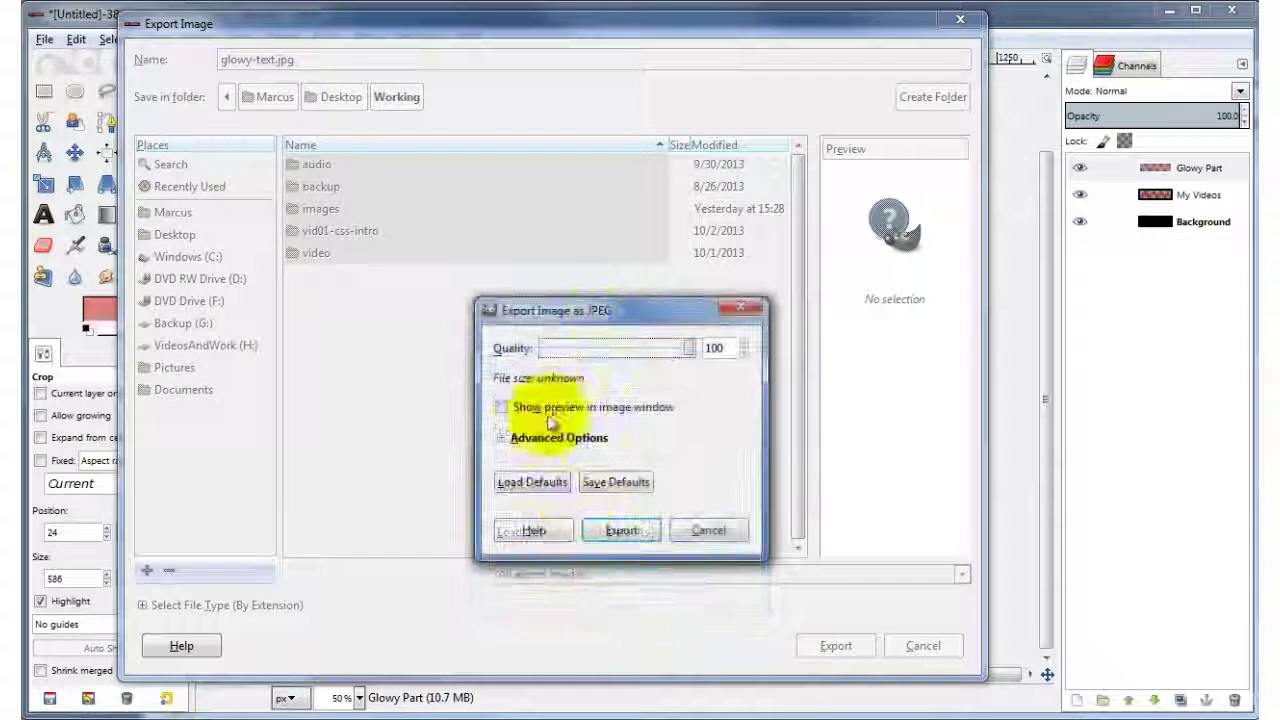
pyautogui.moveTo(533, 309); pyautogui.dragTo(396, 148)
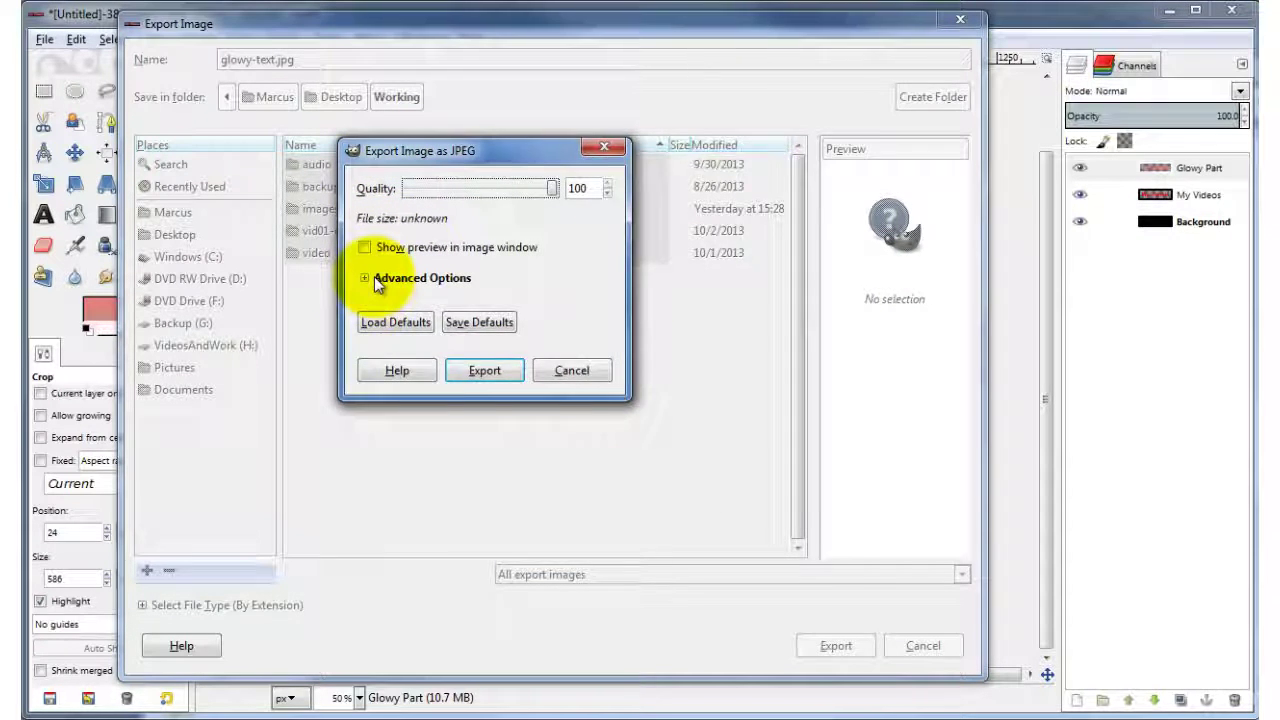
pyautogui.click(374, 277)
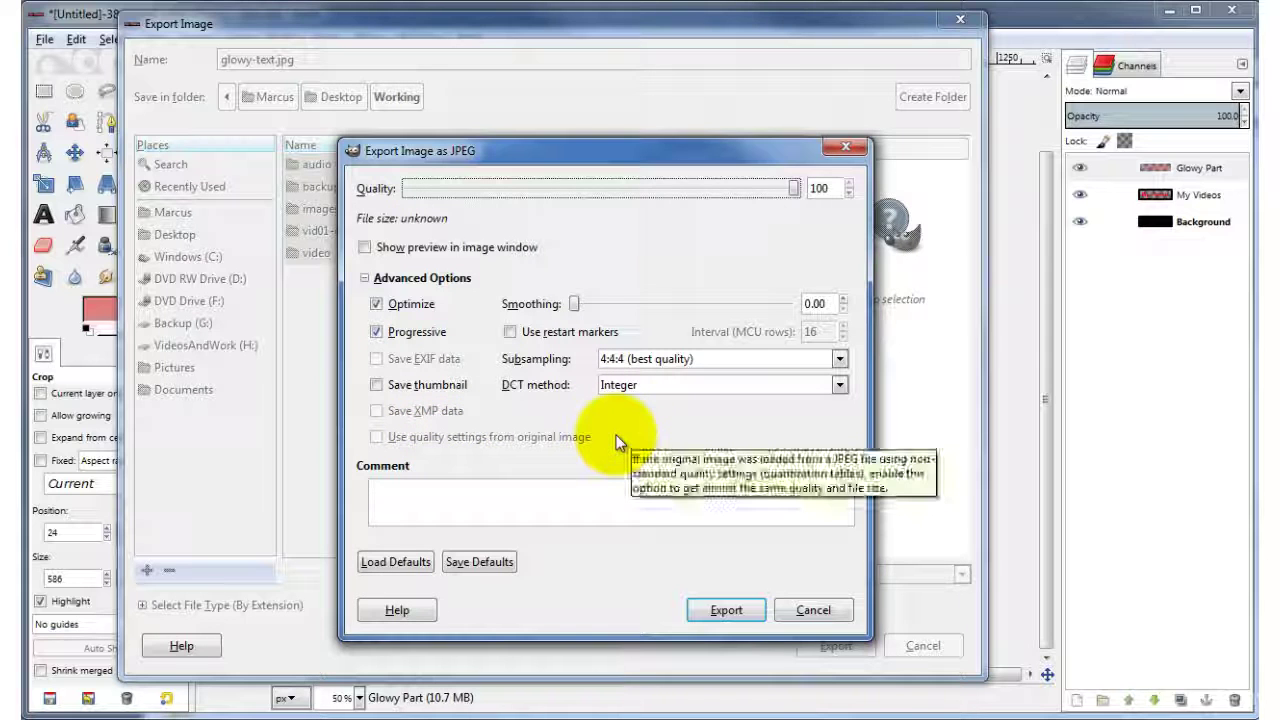
pyautogui.click(726, 610)
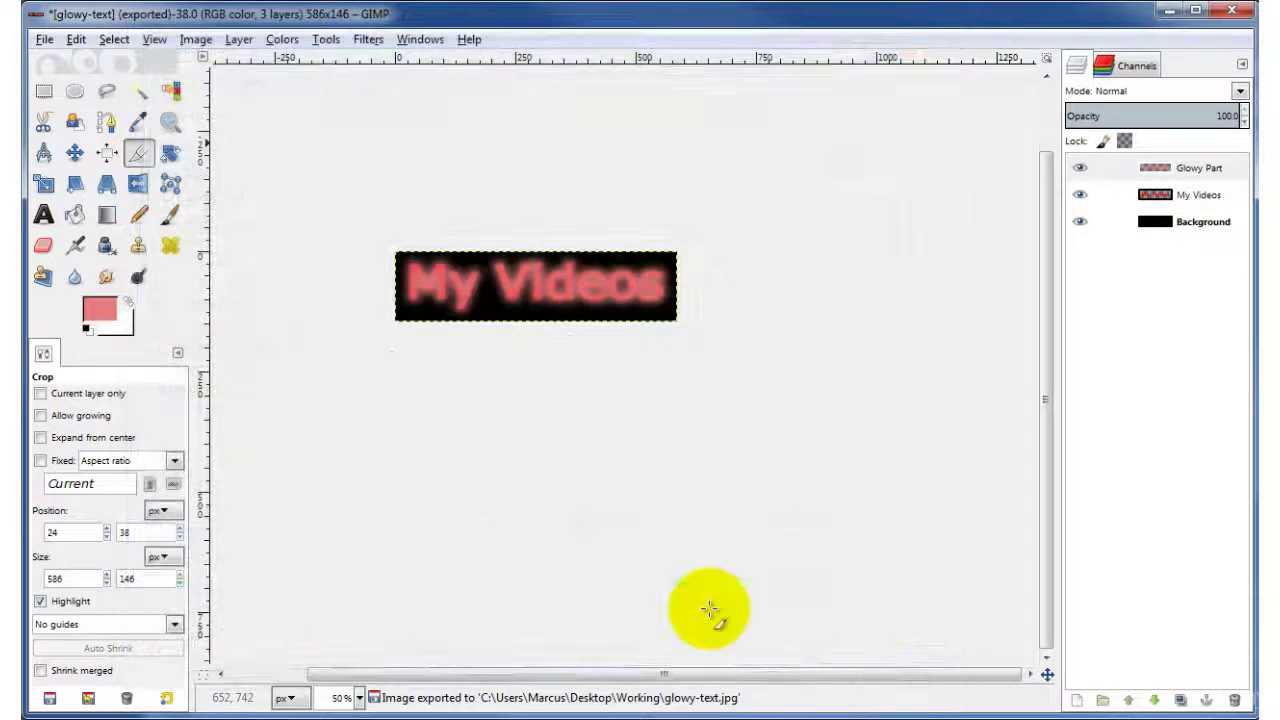
# Switch to the Working folder in Windows Explorer and open glowy-text.jpg to check the exported image.
pyautogui.hotkey('alt', 'Tab')
pyautogui.doubleClick(352, 282)
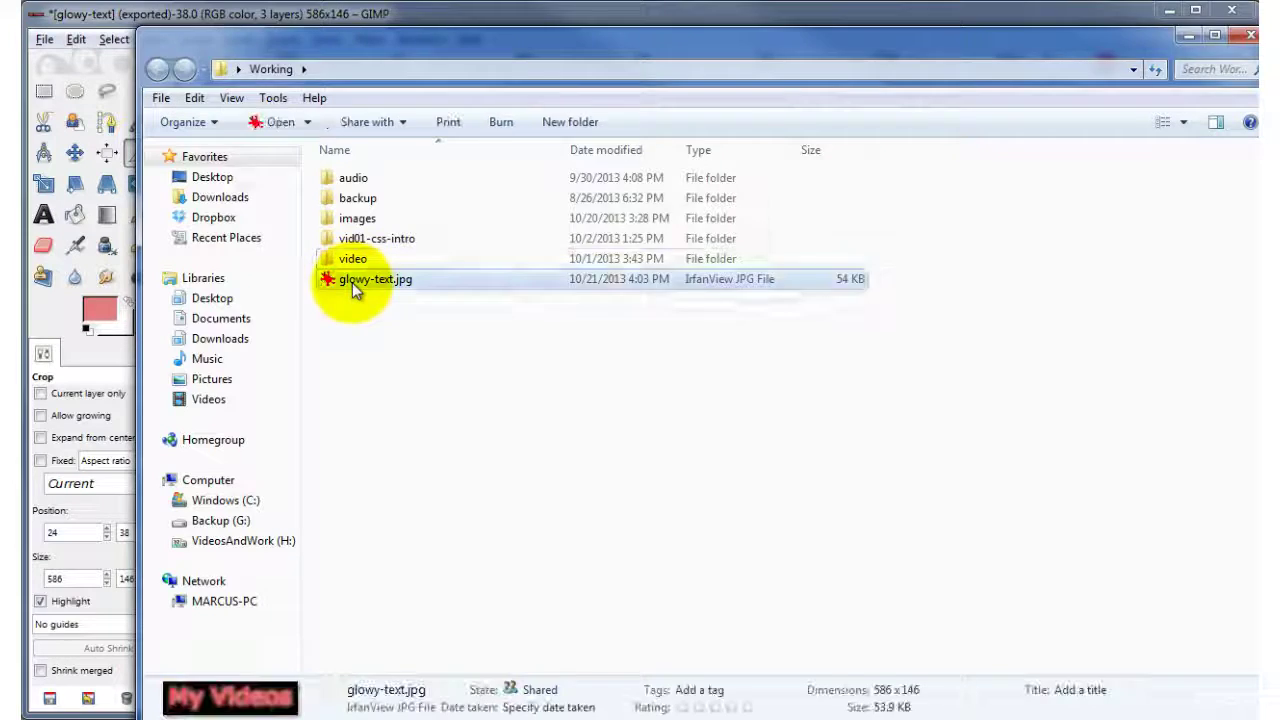